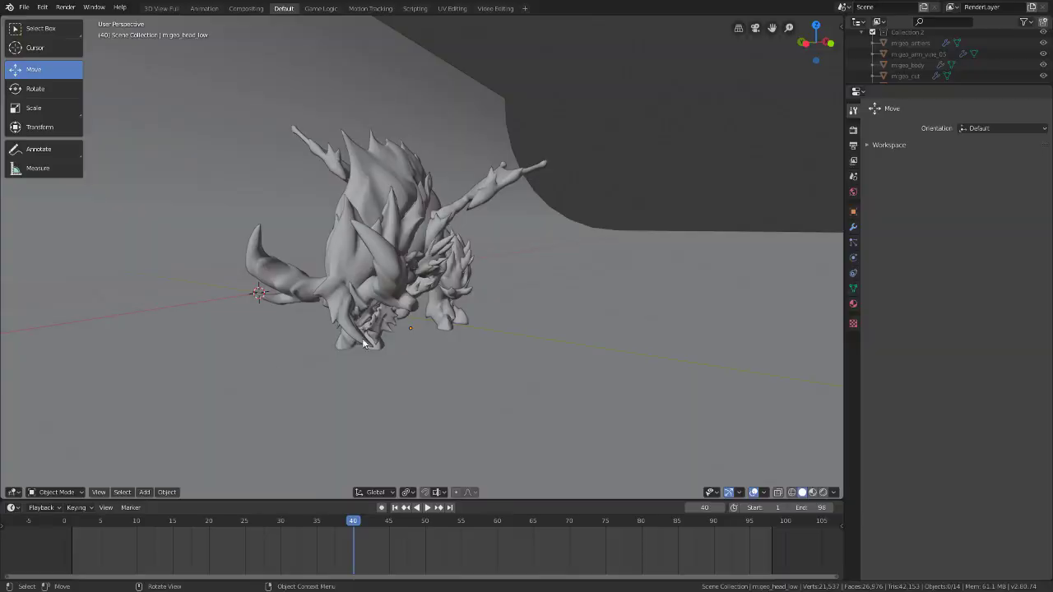
- Play back the creature's animation, rewind it to frame 1 and stop playback
{"action": "middle_click_drag", "start_coordinate": [388, 304], "coordinate": [548, 211]}
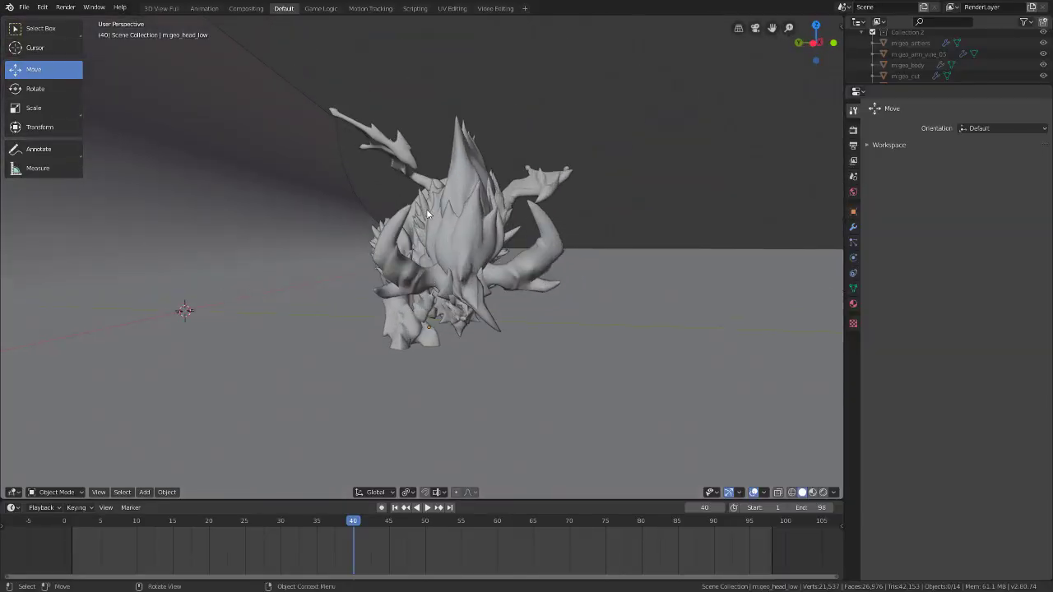
{"action": "left_click", "coordinate": [427, 507]}
{"action": "left_click_drag", "start_coordinate": [63, 518], "coordinate": [73, 516]}
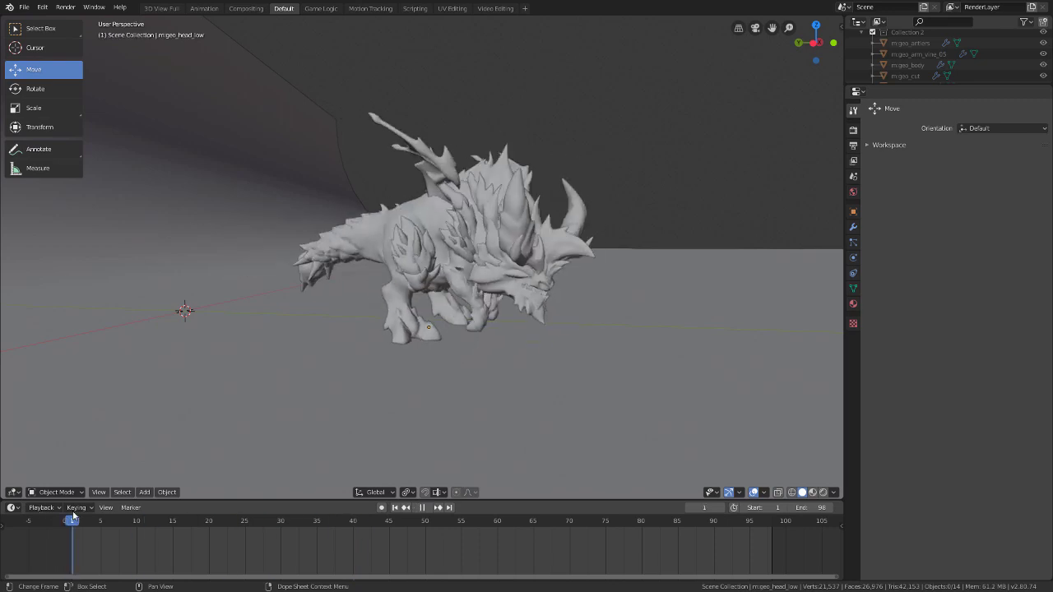
{"action": "key", "text": "space"}
{"action": "scroll", "coordinate": [364, 300], "scroll_direction": "down", "scroll_amount": 5}
- Inspect the curved Ground backdrop's mesh around the creature and camera in Edit Mode
{"action": "left_click", "coordinate": [339, 159]}
{"action": "middle_click_drag", "start_coordinate": [458, 190], "coordinate": [510, 190]}
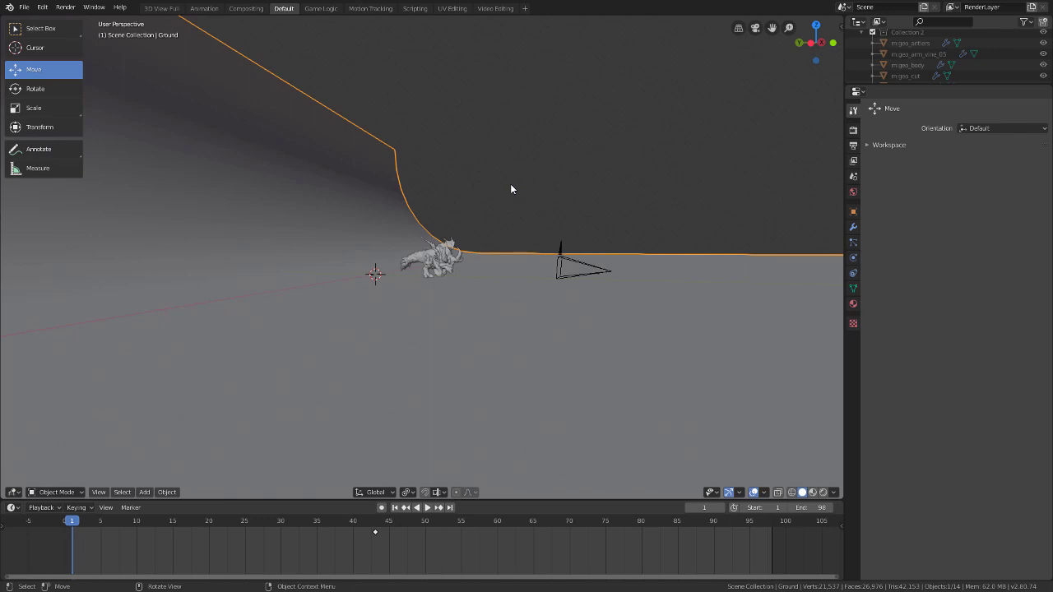
{"action": "middle_click_drag", "start_coordinate": [548, 206], "coordinate": [368, 137]}
{"action": "key", "text": "Tab"}
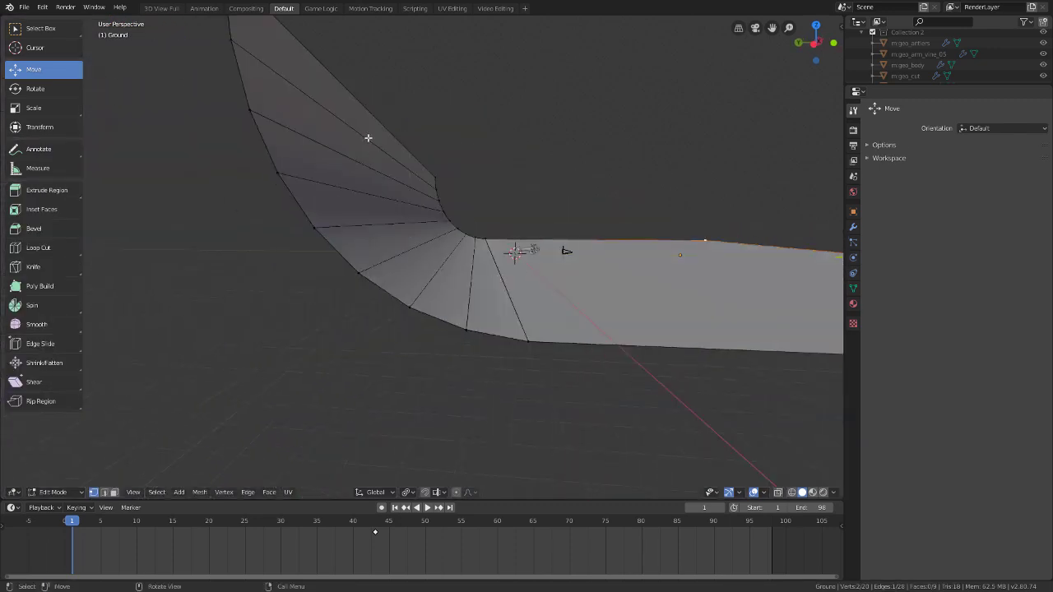
{"action": "scroll", "coordinate": [560, 237], "scroll_direction": "up", "scroll_amount": 3}
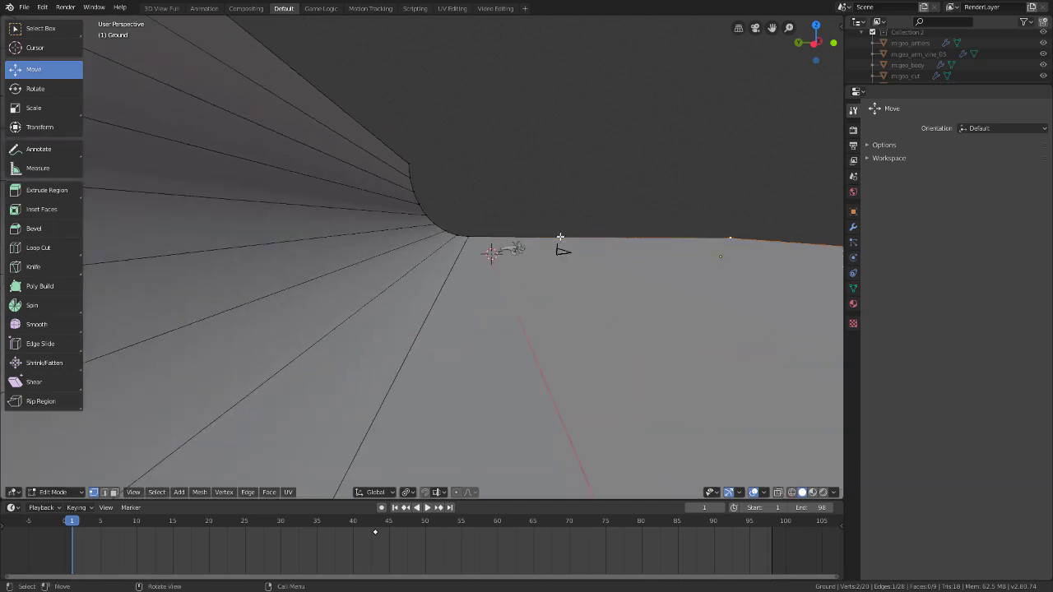
{"action": "scroll", "coordinate": [689, 228], "scroll_direction": "up", "scroll_amount": 5}
{"action": "scroll", "coordinate": [588, 229], "scroll_direction": "up", "scroll_amount": 3}
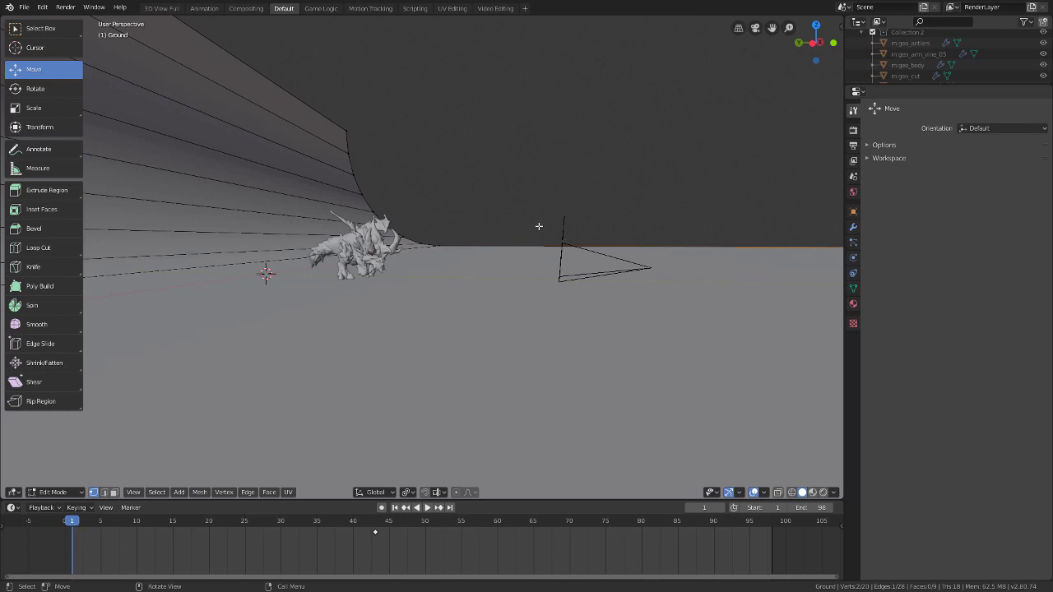
- Leave Edit Mode and render the current frame through the scene camera
{"action": "key", "text": "KP_0"}
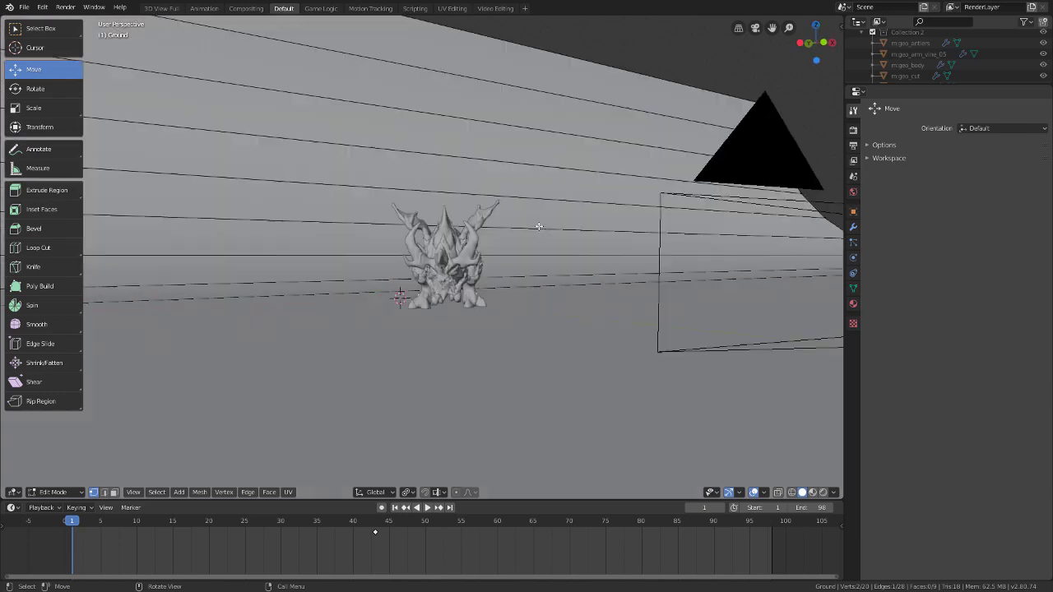
{"action": "key", "text": "Tab"}
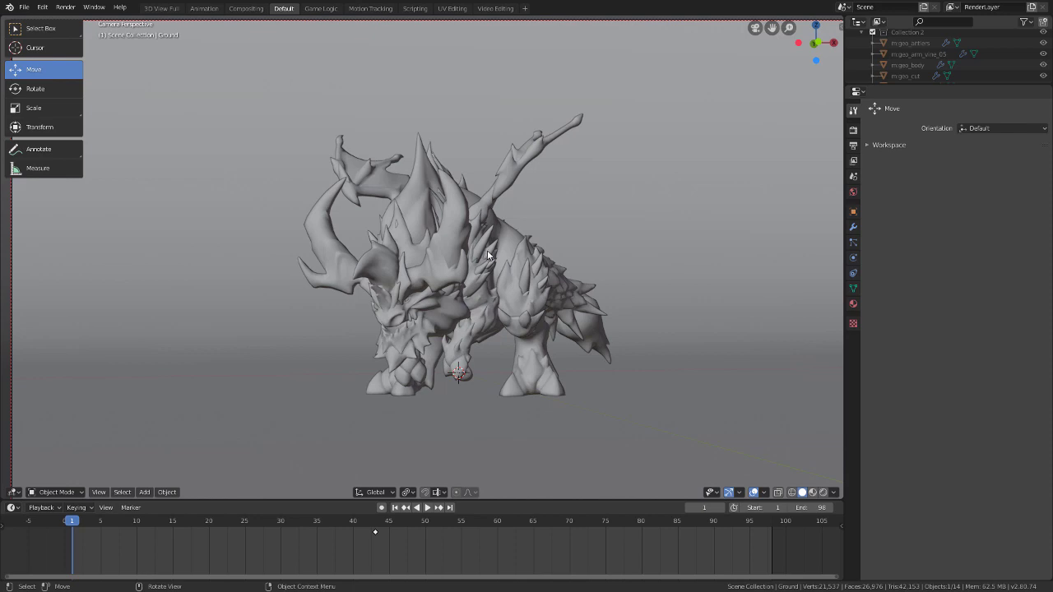
{"action": "left_click", "coordinate": [66, 7]}
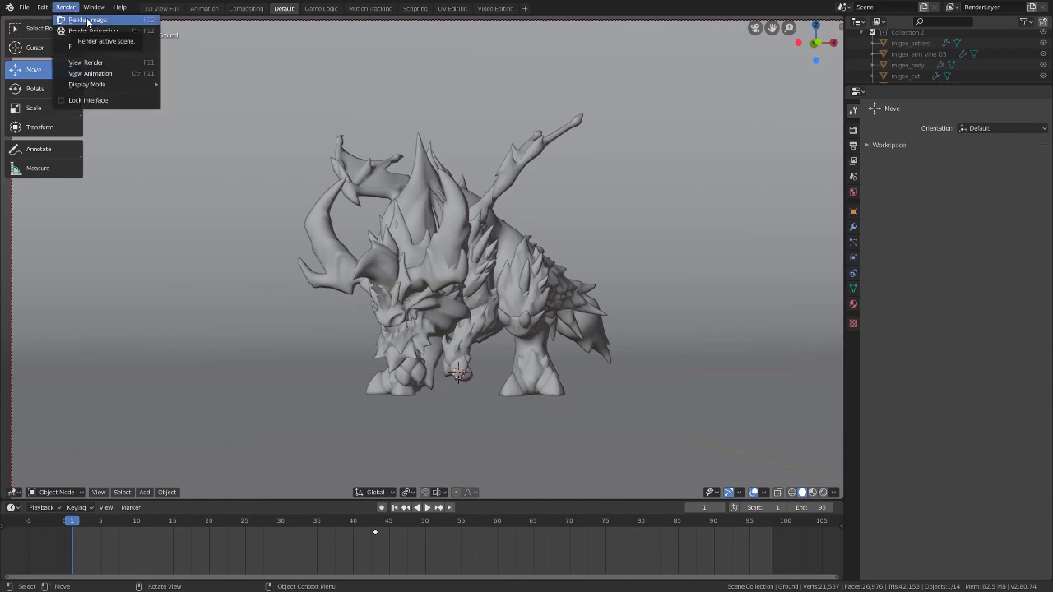
{"action": "left_click", "coordinate": [88, 20]}
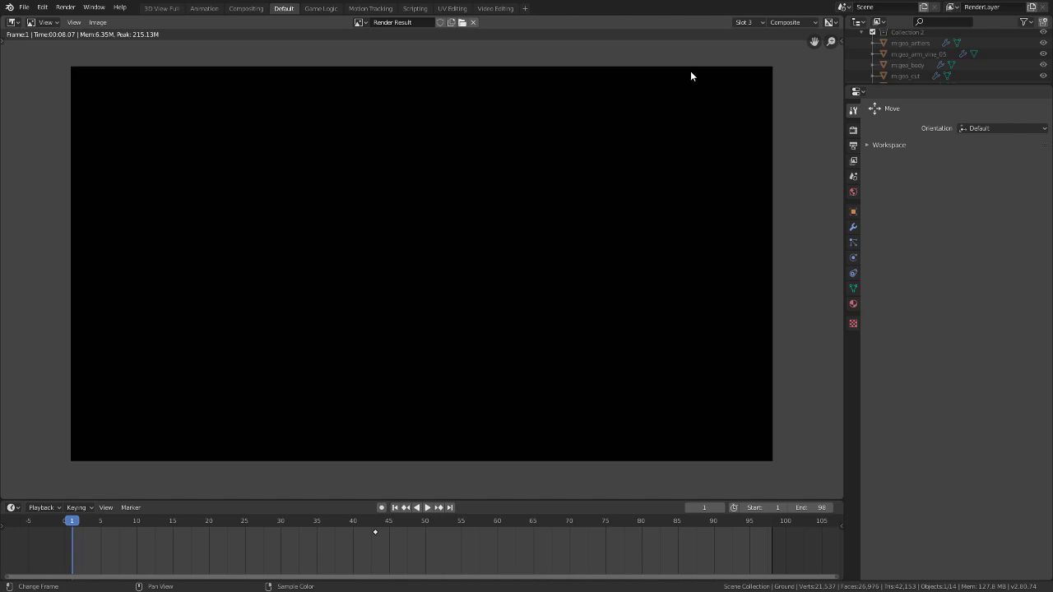
- Choose Cycles as the scene's render engine
{"action": "left_click", "coordinate": [853, 131]}
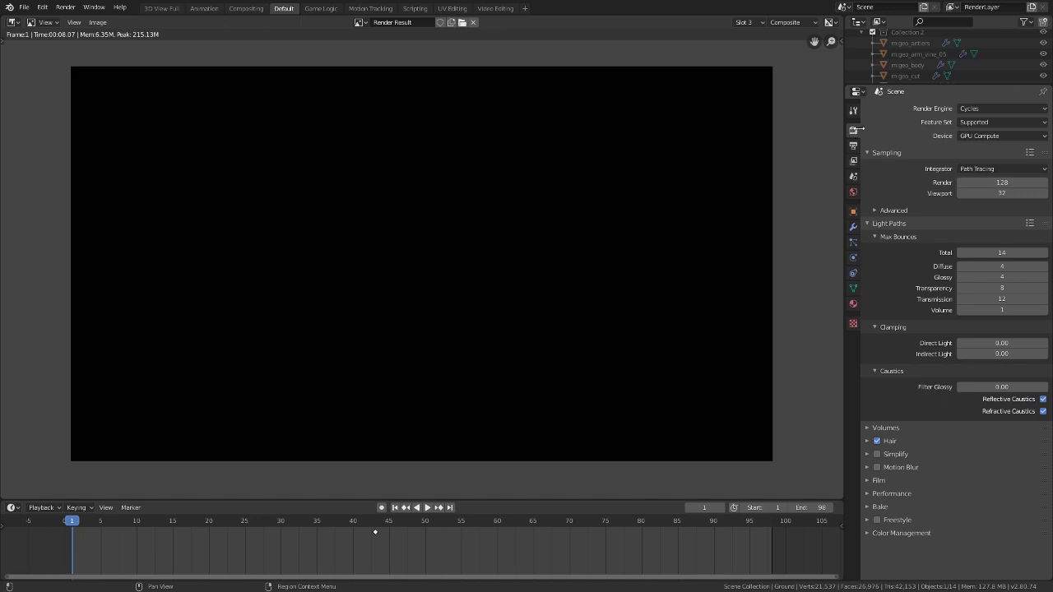
{"action": "left_click", "coordinate": [998, 107]}
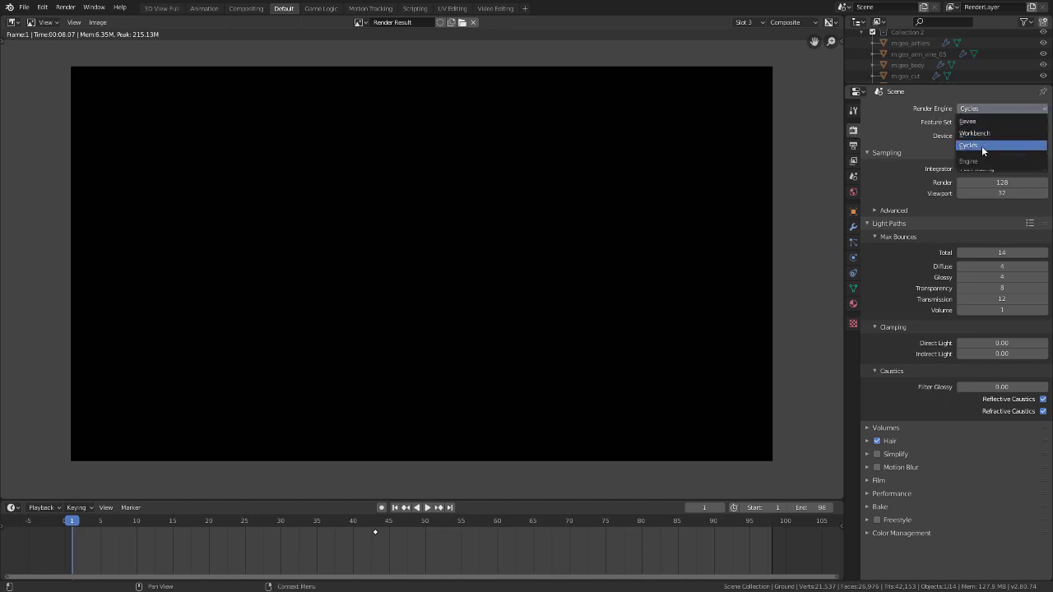
{"action": "left_click", "coordinate": [982, 146]}
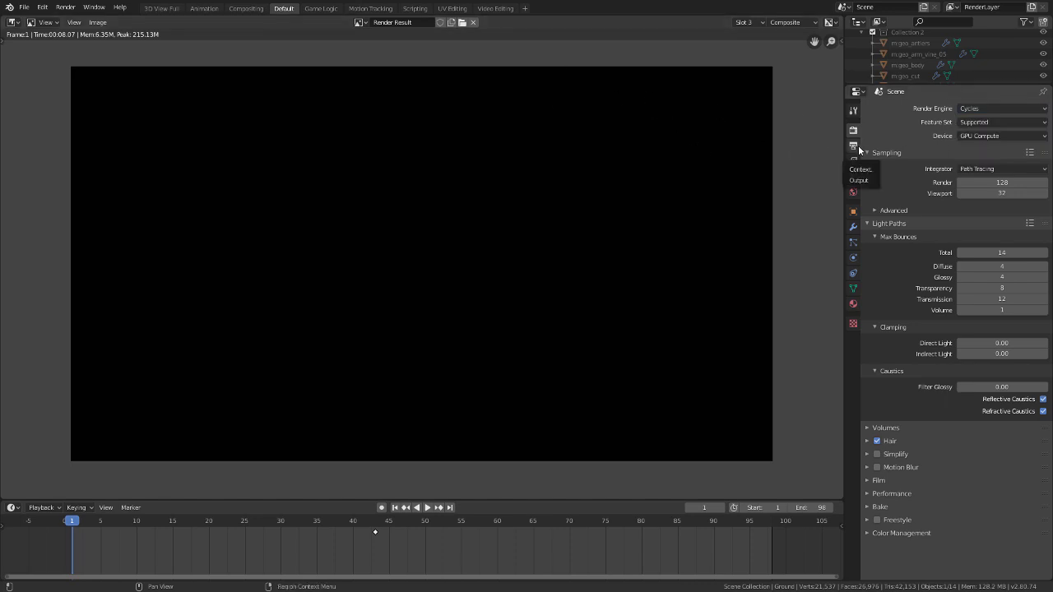
- Set the world's surface to a Background shader and render the image
{"action": "left_click", "coordinate": [854, 192]}
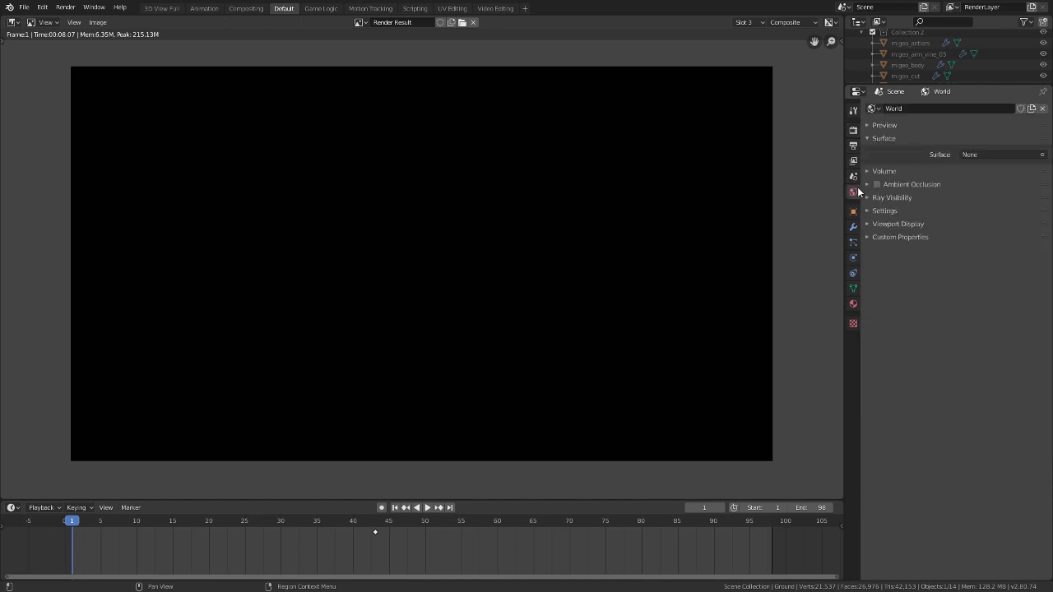
{"action": "left_click", "coordinate": [992, 158]}
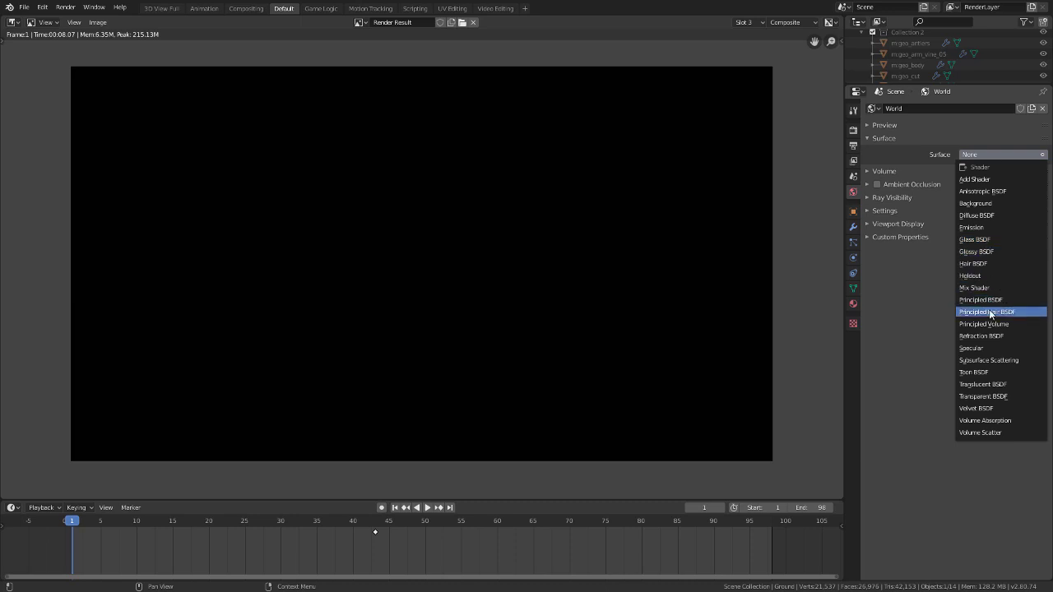
{"action": "left_click", "coordinate": [979, 203]}
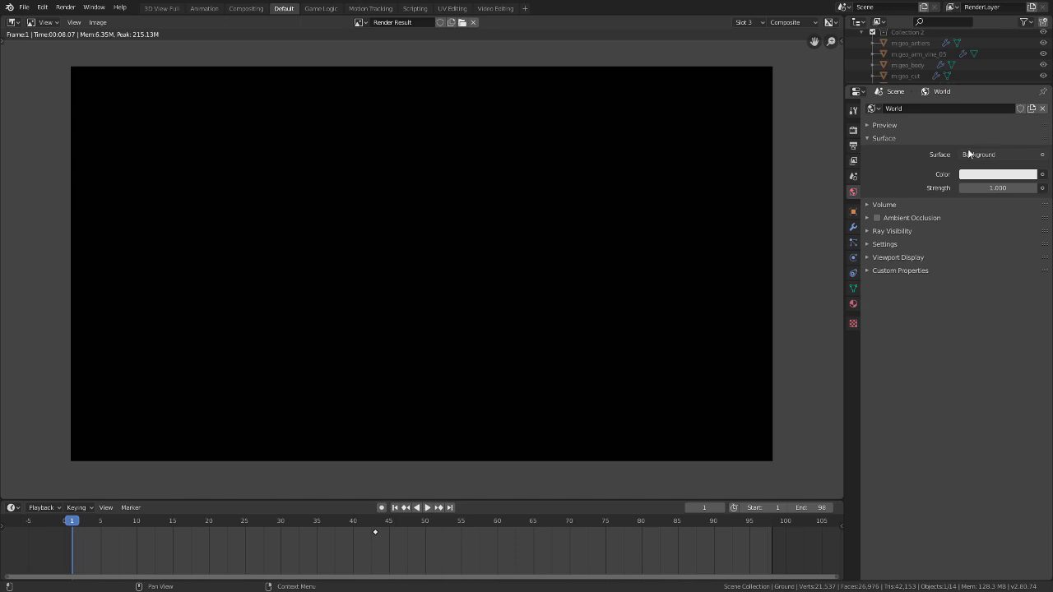
{"action": "left_click", "coordinate": [66, 7]}
{"action": "left_click", "coordinate": [71, 19]}
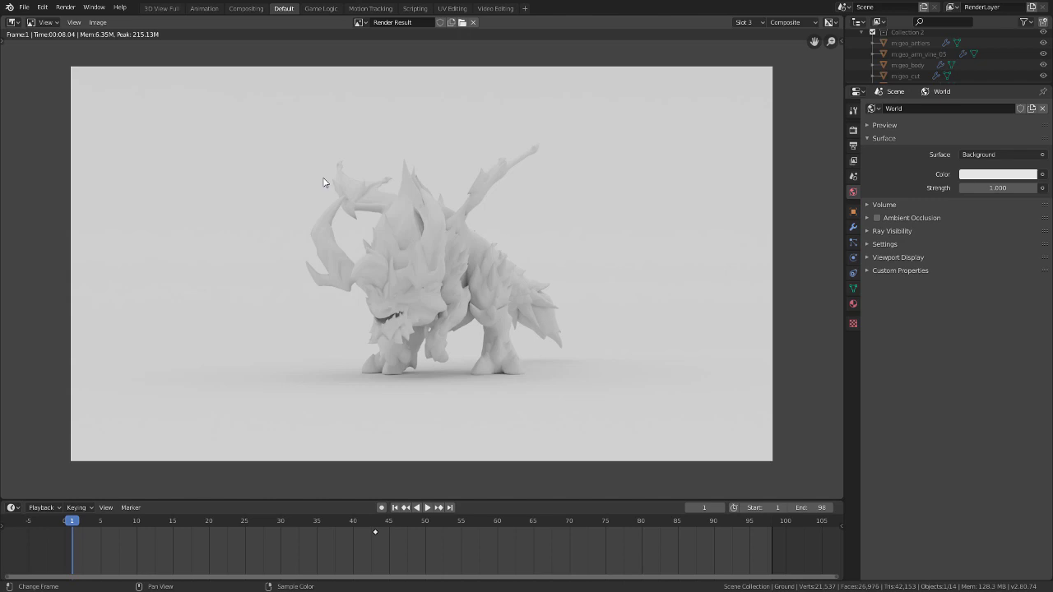
- Set the world background colour to a muted blue (H 0.633, S 0.179, V 0.553) and its strength to 0.5
{"action": "left_click", "coordinate": [998, 176]}
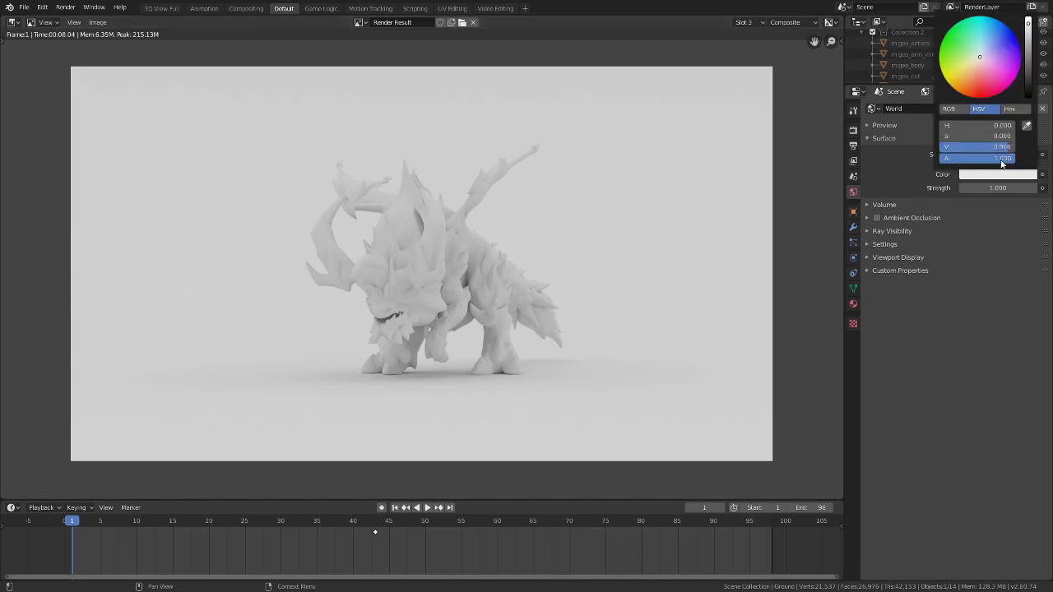
{"action": "left_click_drag", "start_coordinate": [986, 56], "coordinate": [991, 51]}
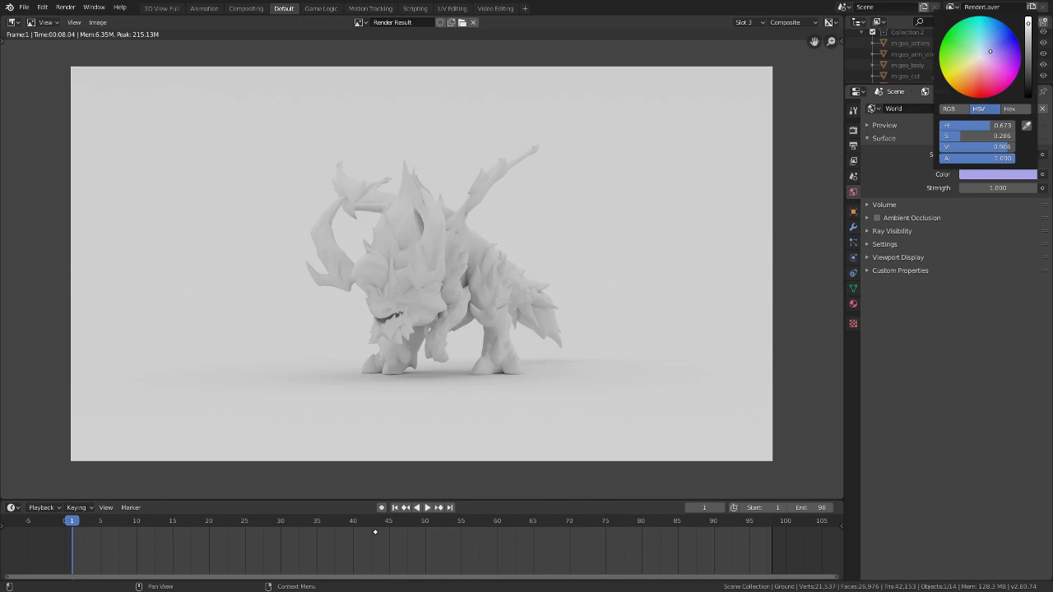
{"action": "scroll", "coordinate": [976, 51], "scroll_direction": "down", "scroll_amount": 7}
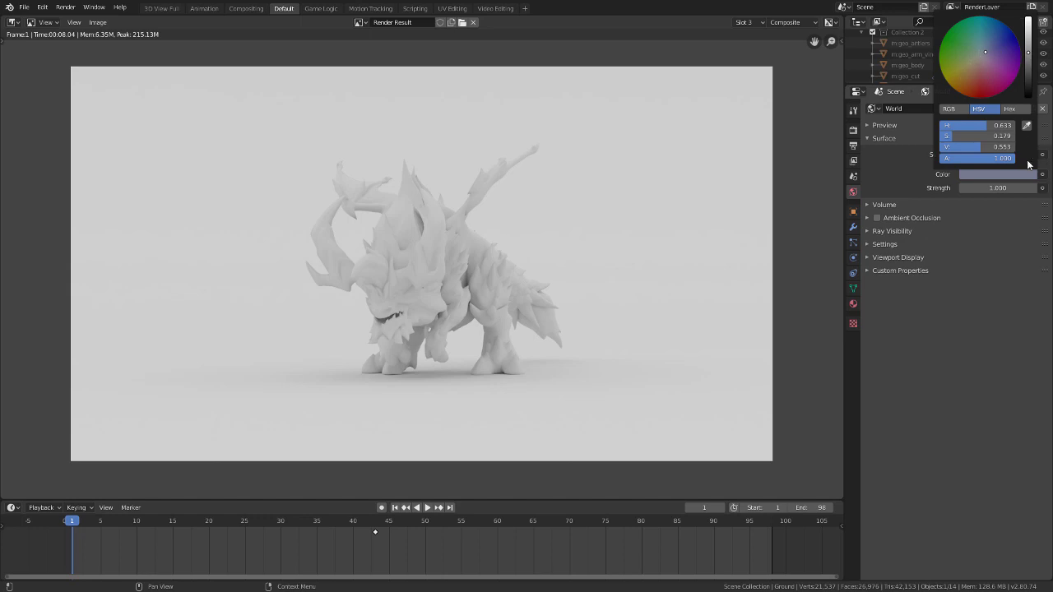
{"action": "left_click", "coordinate": [1007, 191]}
{"action": "type", "text": "5"}
{"action": "key", "text": "Return"}
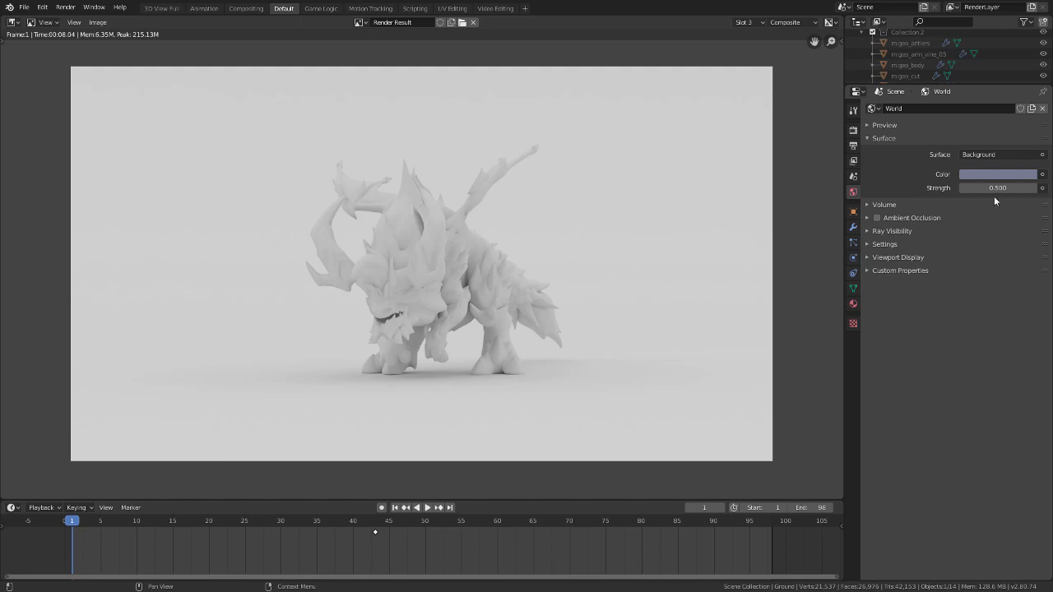
- Render the image with the darker world lighting and return the area to the 3D viewport
{"action": "left_click", "coordinate": [65, 7]}
{"action": "left_click", "coordinate": [103, 24]}
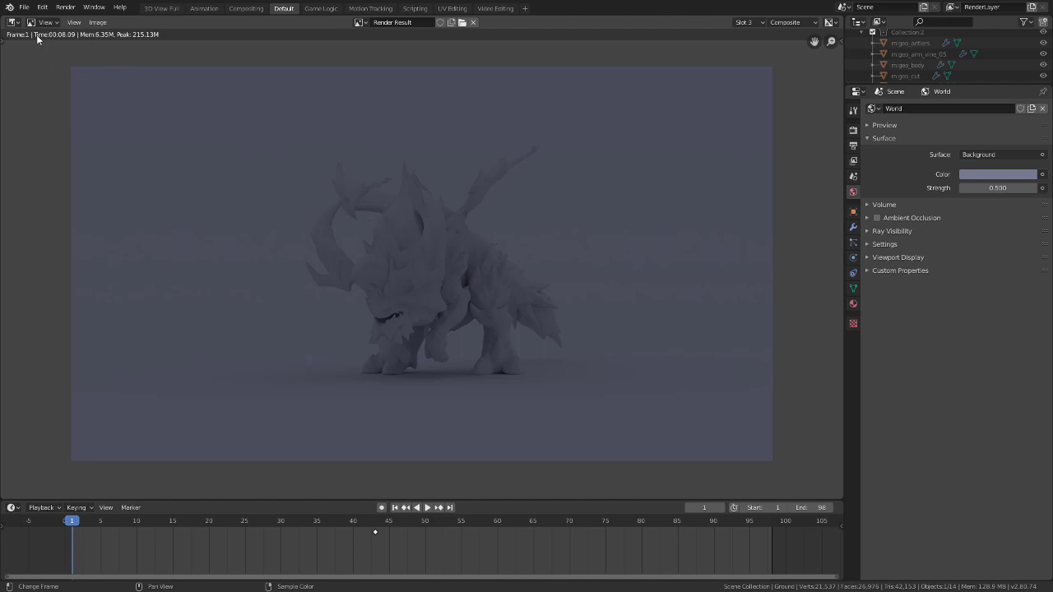
{"action": "left_click", "coordinate": [13, 22]}
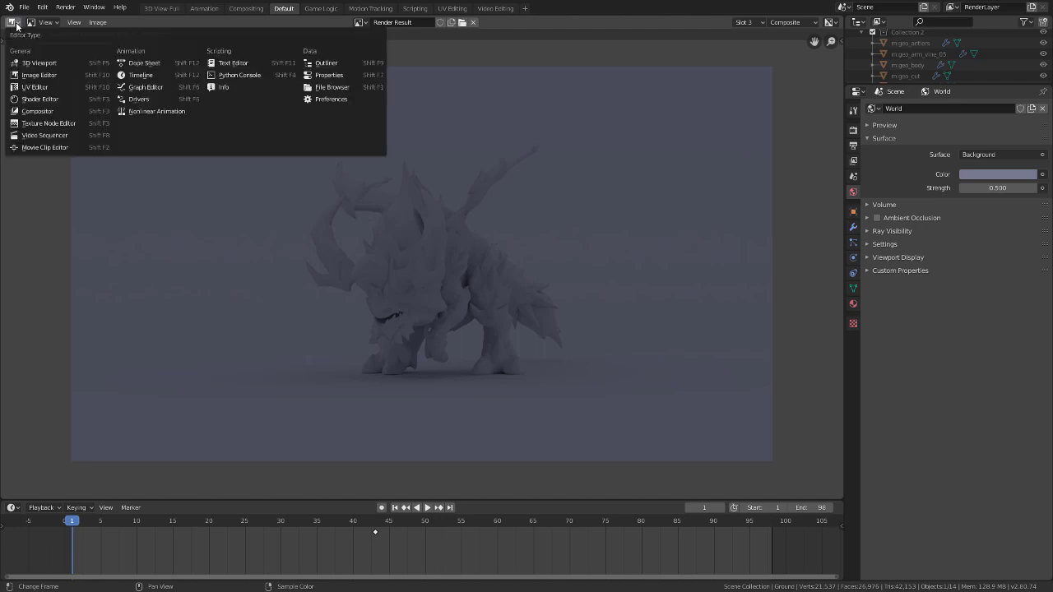
{"action": "left_click", "coordinate": [38, 64]}
- Leave the camera view and add a mesh plane at the 3D cursor behind the creature
{"action": "key", "text": "KP_0"}
{"action": "middle_click_drag", "start_coordinate": [433, 162], "coordinate": [551, 190]}
{"action": "key", "text": "shift+a"}
{"action": "mouse_move", "coordinate": [552, 187]}
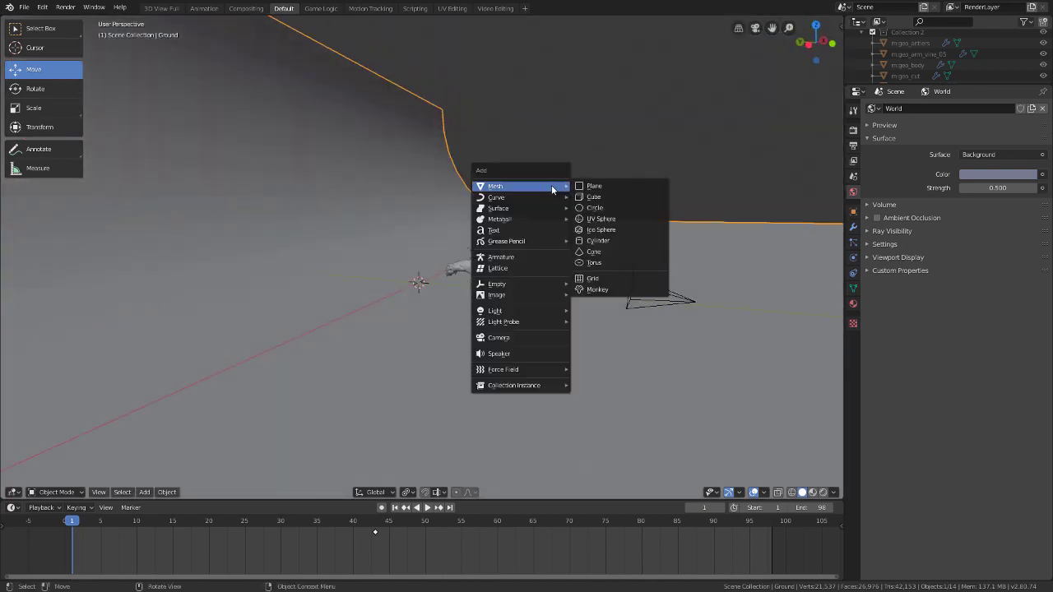
{"action": "left_click", "coordinate": [597, 188]}
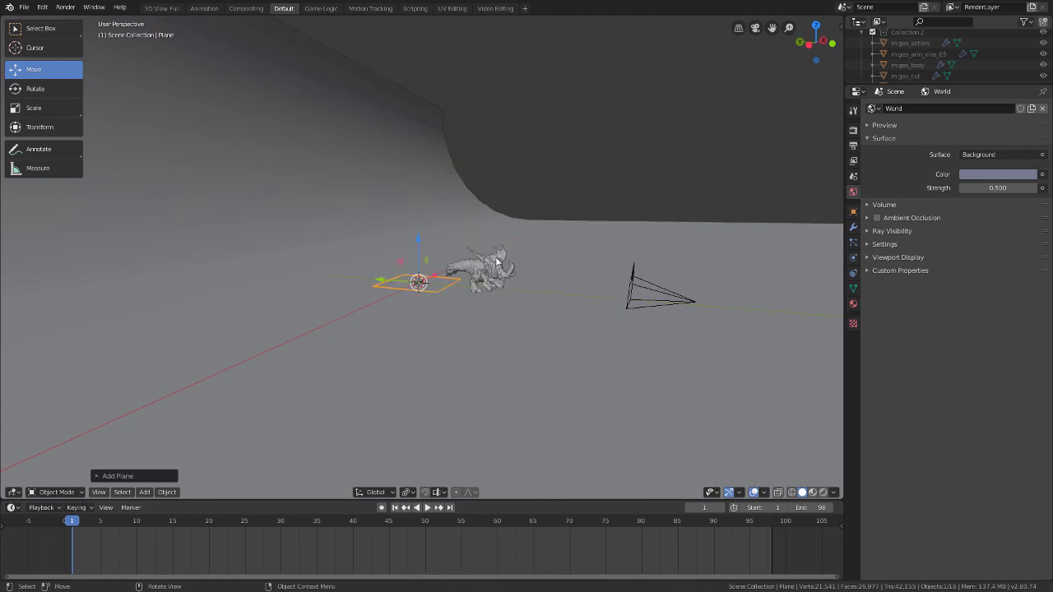
- Scale the plane up uniformly and raise it along the Z axis high above the creature
{"action": "key", "text": "s"}
{"action": "left_click", "coordinate": [521, 285]}
{"action": "key", "text": "g"}
{"action": "key", "text": "z"}
{"action": "left_click", "coordinate": [431, 63]}
- Shift the overhead plane toward the backdrop's wall and stretch it along the Y axis
{"action": "middle_click_drag", "start_coordinate": [486, 110], "coordinate": [412, 194]}
{"action": "left_click_drag", "start_coordinate": [411, 194], "coordinate": [317, 193]}
{"action": "key", "text": "g"}
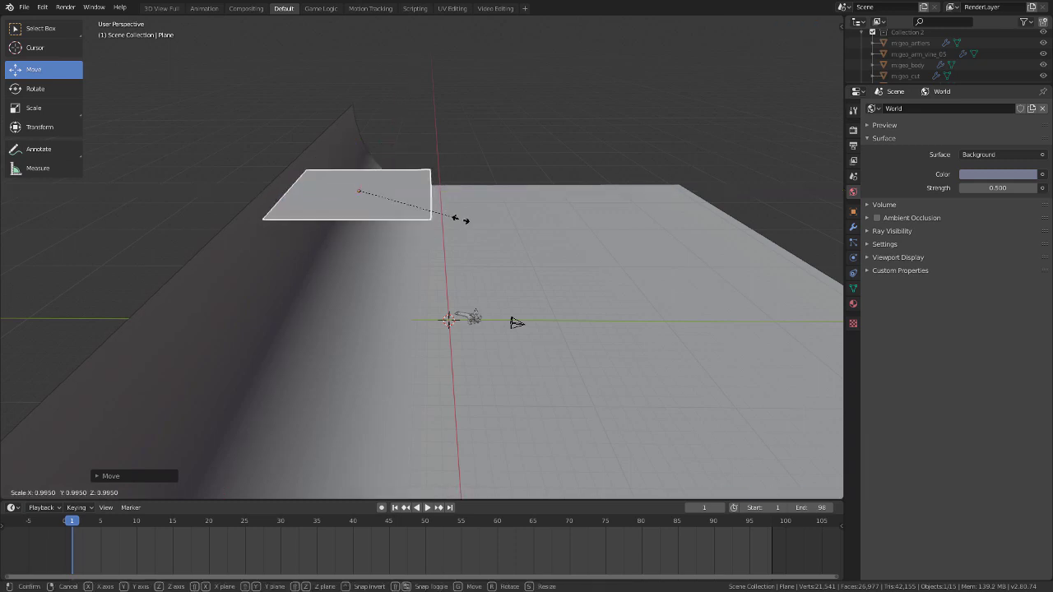
{"action": "key", "text": "Escape"}
{"action": "key", "text": "s"}
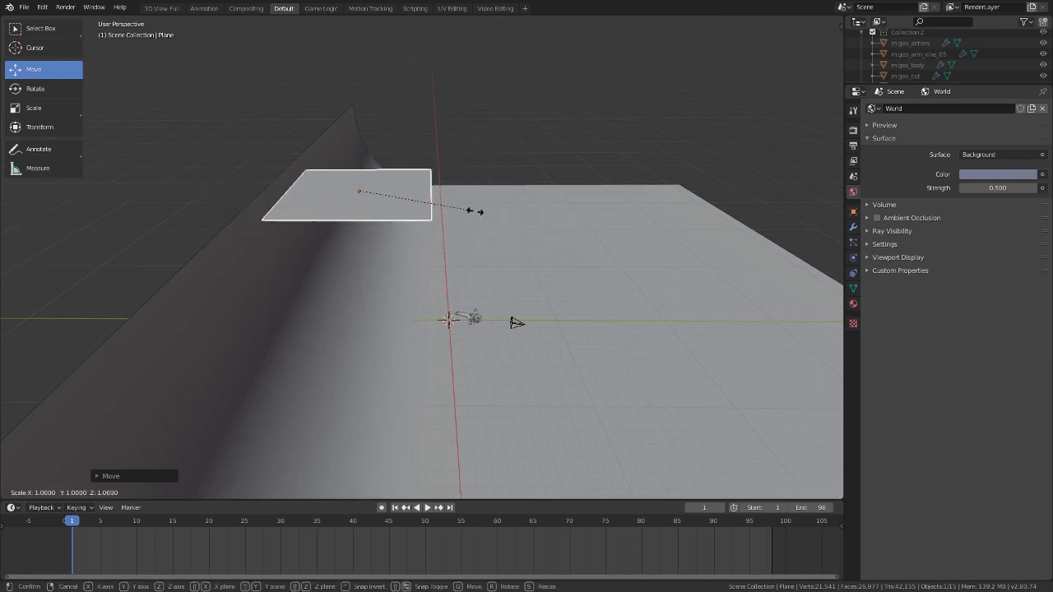
{"action": "key", "text": "y"}
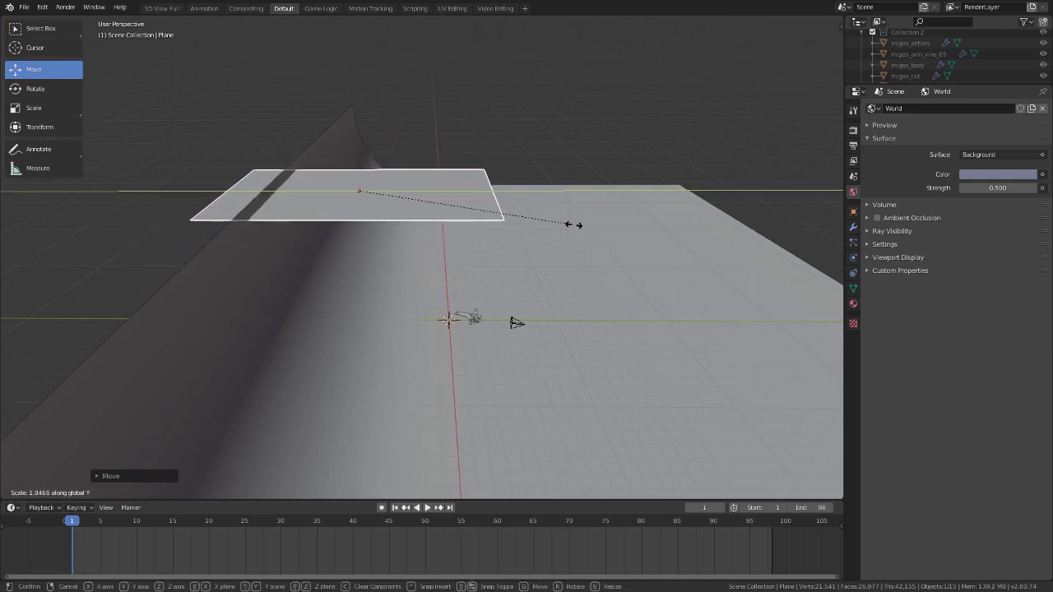
{"action": "left_click", "coordinate": [529, 217]}
{"action": "middle_click_drag", "start_coordinate": [529, 216], "coordinate": [423, 223]}
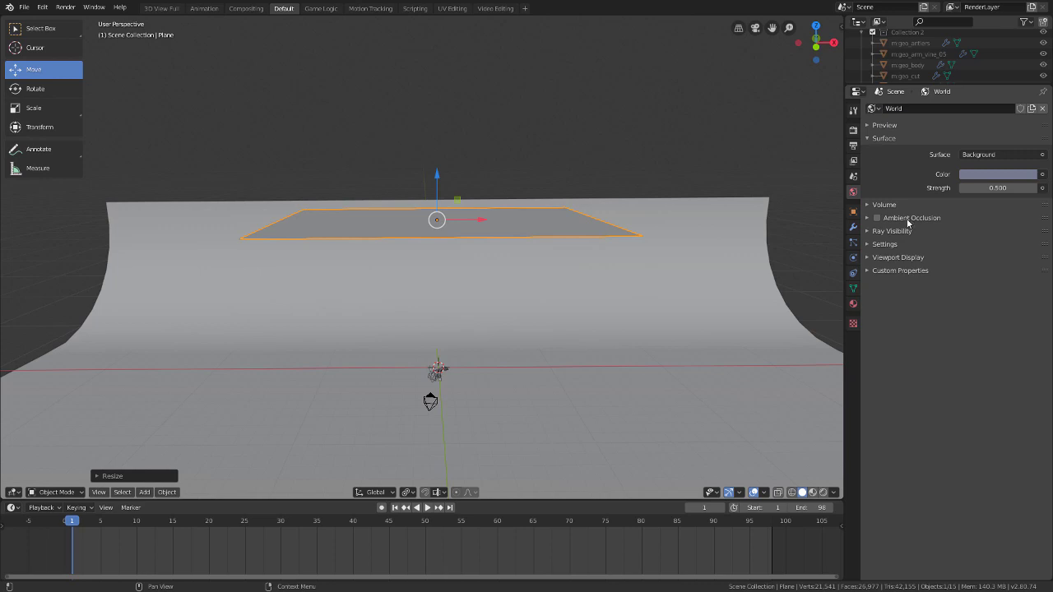
- Give the overhead plane a new material with an Emission surface
{"action": "left_click", "coordinate": [853, 305]}
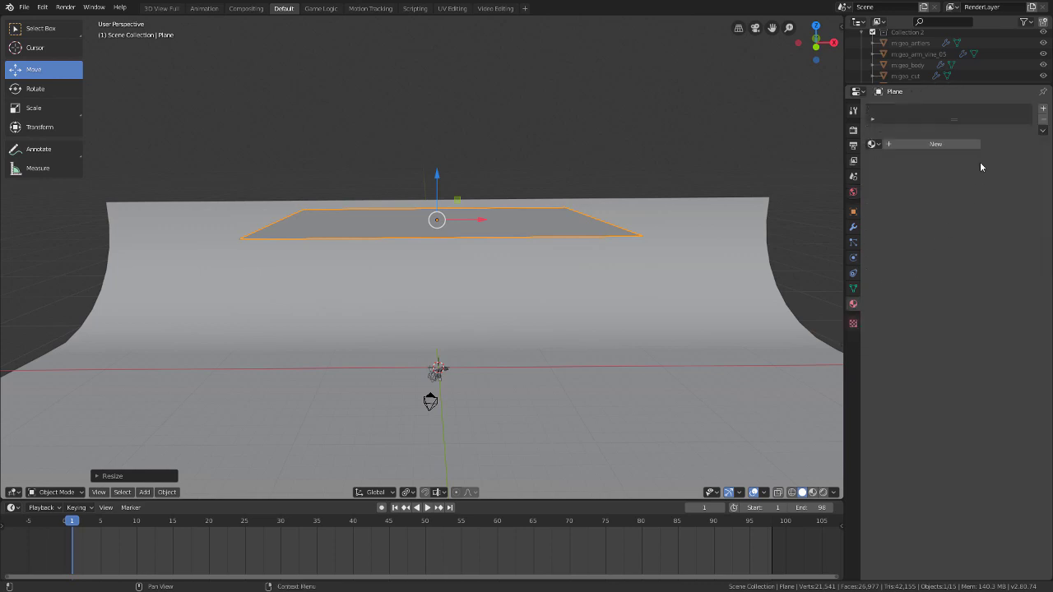
{"action": "left_click", "coordinate": [935, 146]}
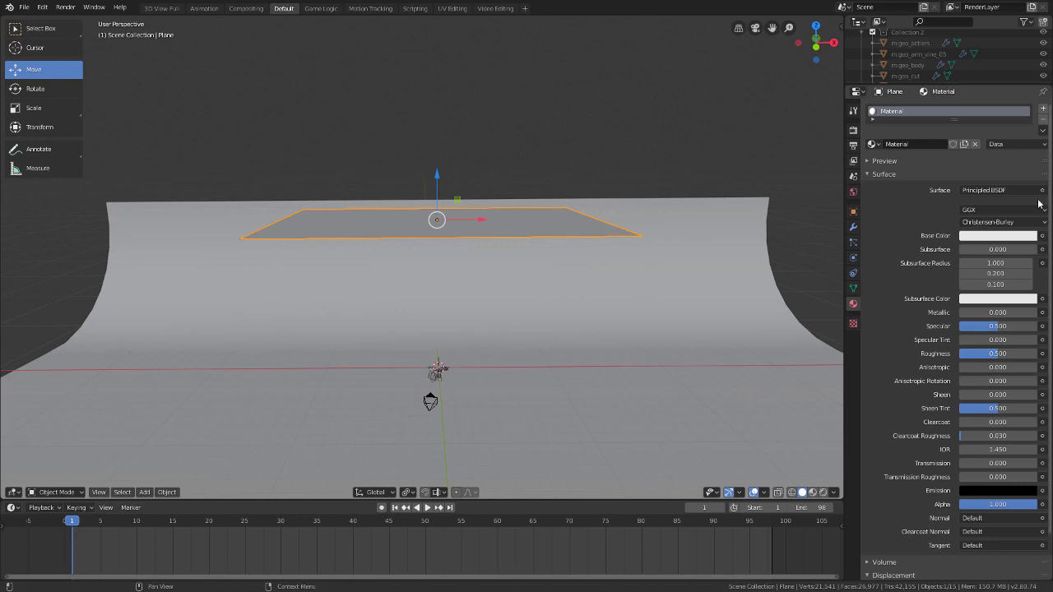
{"action": "left_click", "coordinate": [1005, 191]}
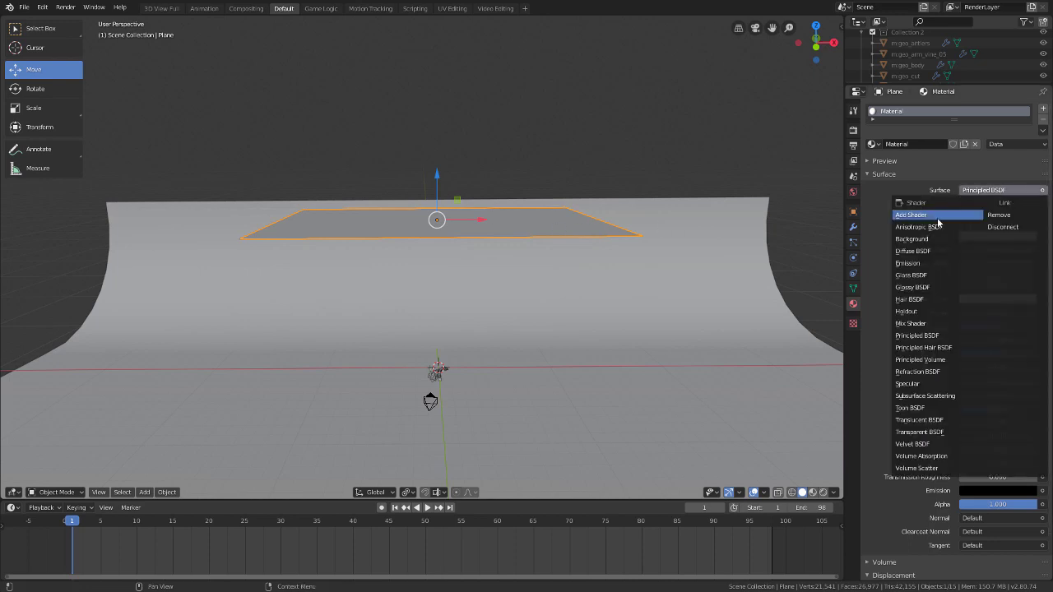
{"action": "left_click", "coordinate": [920, 265]}
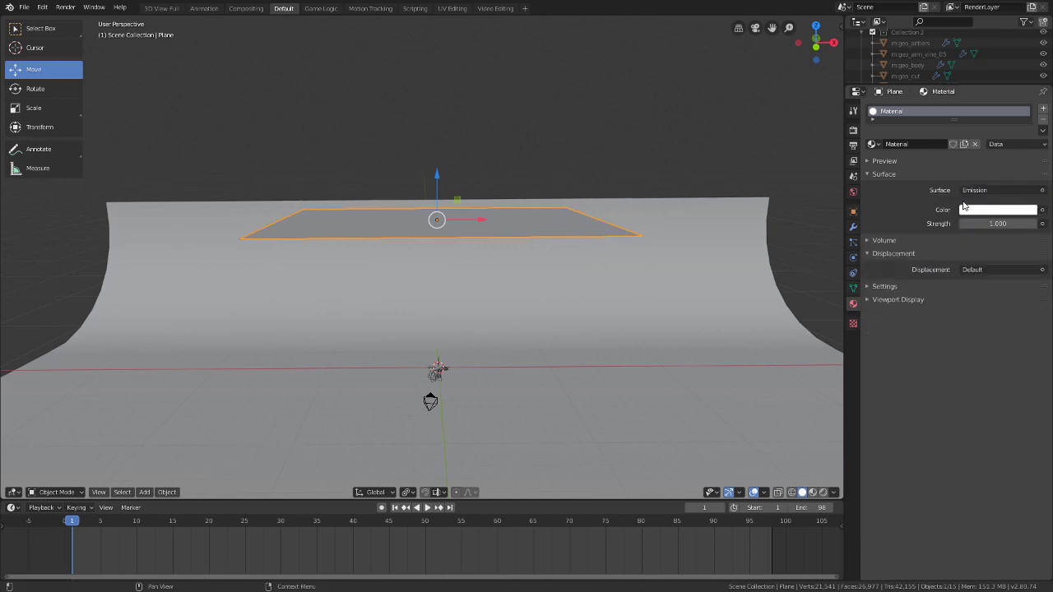
- Set the plane's emission strength to 0.7 and return to the scene camera's view
{"action": "left_click", "coordinate": [985, 223]}
{"action": "type", "text": "1.0"}
{"action": "key", "text": "BackSpace"}
{"action": "type", "text": ".7"}
{"action": "key", "text": "Return"}
{"action": "middle_click_drag", "start_coordinate": [535, 234], "coordinate": [538, 218]}
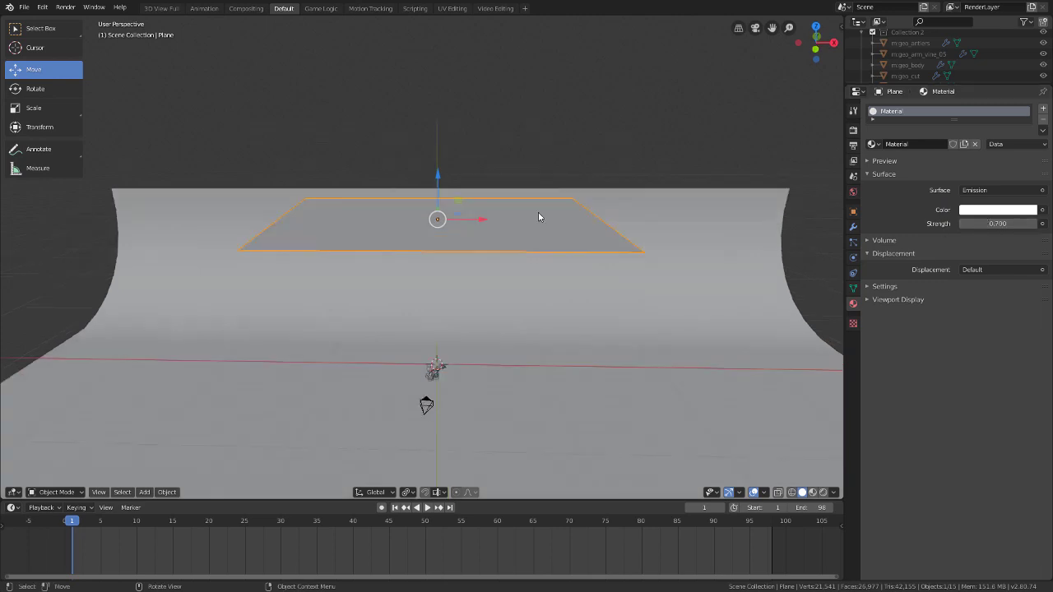
{"action": "key", "text": "KP_0"}
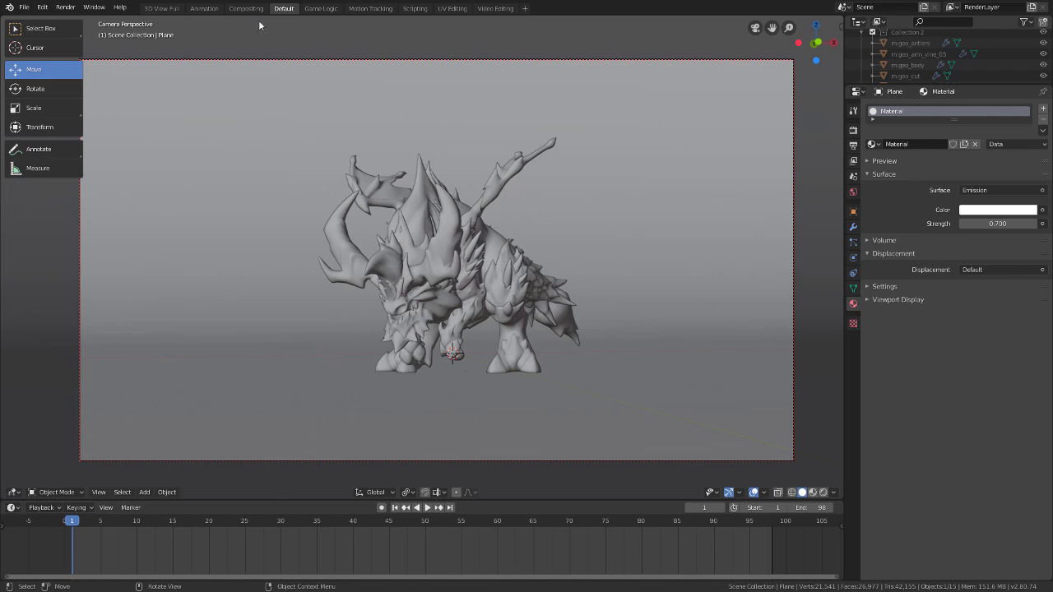
- Make the camera framing the creature the active scene camera and render the image
{"action": "left_click", "coordinate": [65, 7]}
{"action": "left_click", "coordinate": [367, 59]}
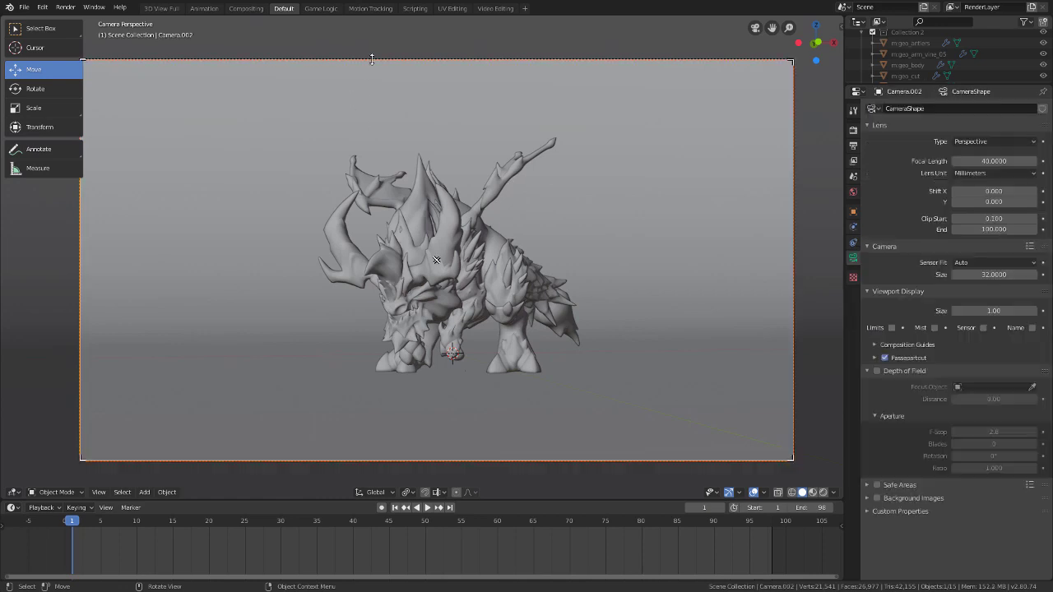
{"action": "left_click", "coordinate": [100, 492]}
{"action": "mouse_move", "coordinate": [198, 383]}
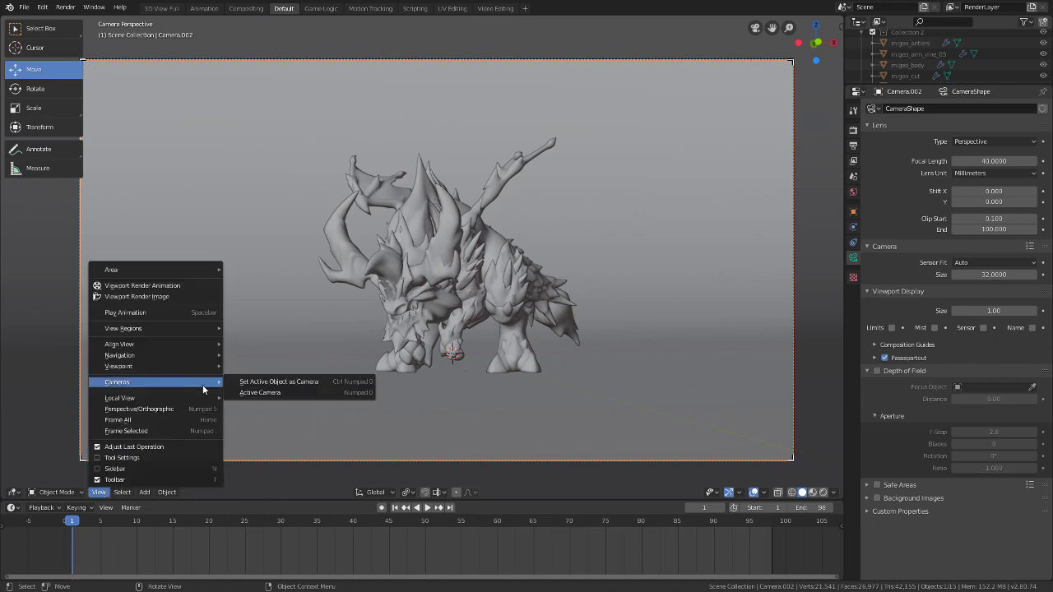
{"action": "left_click", "coordinate": [285, 384]}
{"action": "left_click", "coordinate": [68, 8]}
{"action": "left_click", "coordinate": [82, 20]}
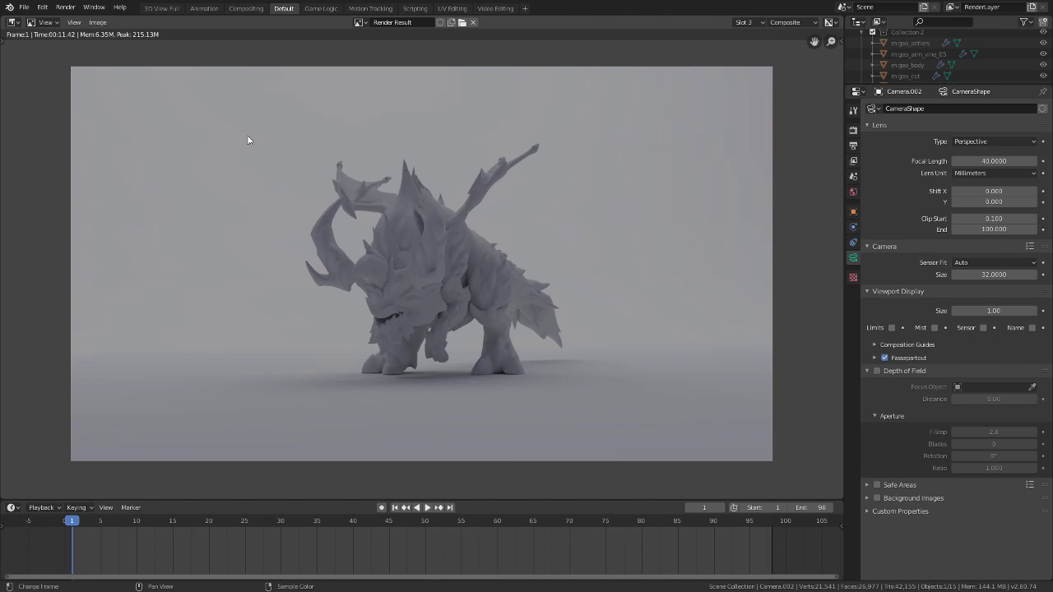
- Return to the 3D viewport, add a plane and move it along the X axis to the backdrop's open side
{"action": "left_click", "coordinate": [23, 23]}
{"action": "left_click", "coordinate": [33, 65]}
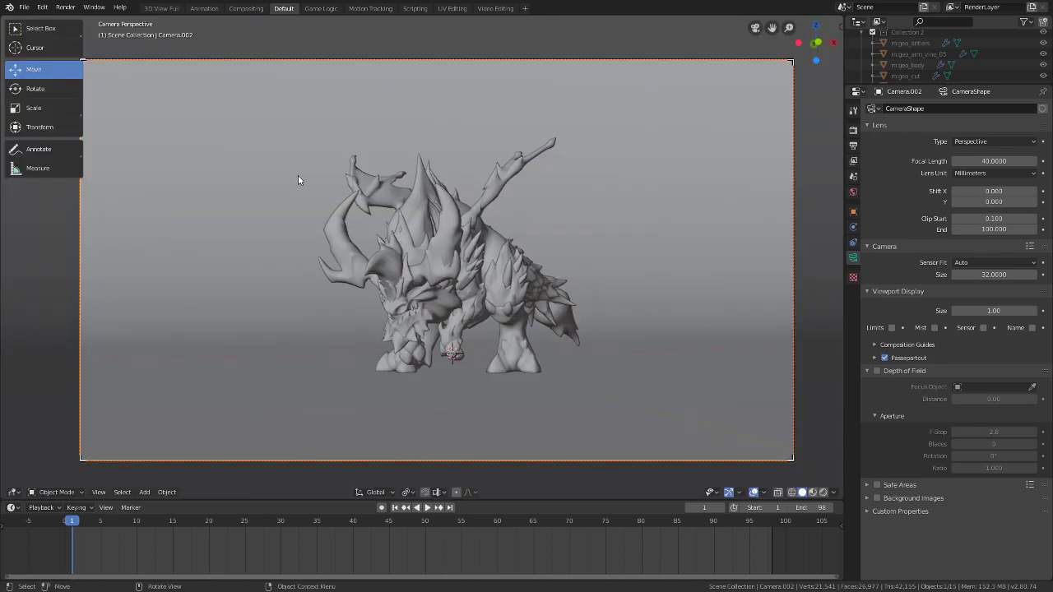
{"action": "middle_click_drag", "start_coordinate": [430, 220], "coordinate": [449, 268]}
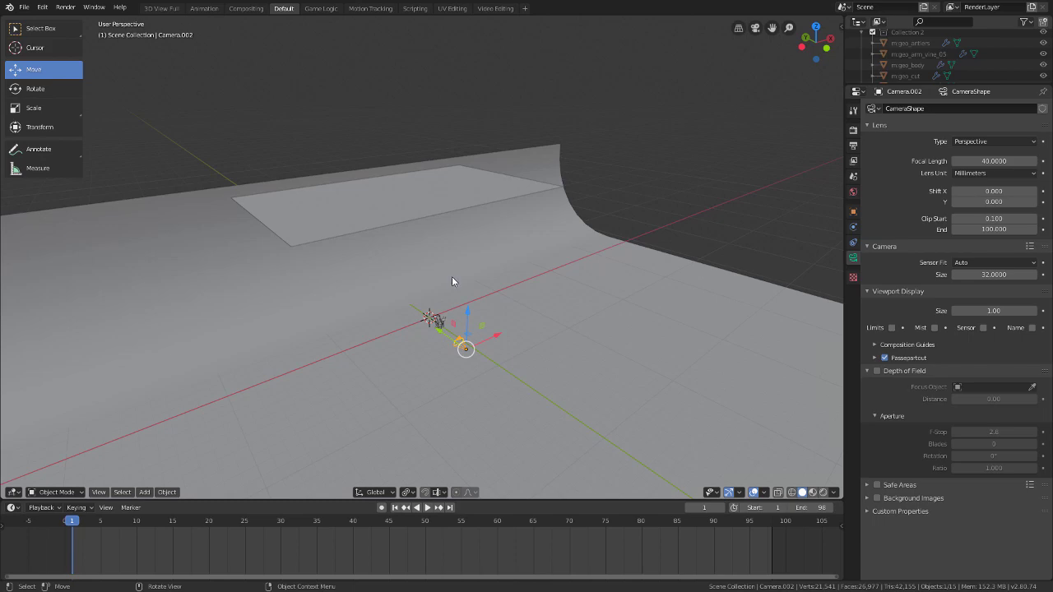
{"action": "key", "text": "shift+a"}
{"action": "mouse_move", "coordinate": [452, 280]}
{"action": "left_click", "coordinate": [505, 275]}
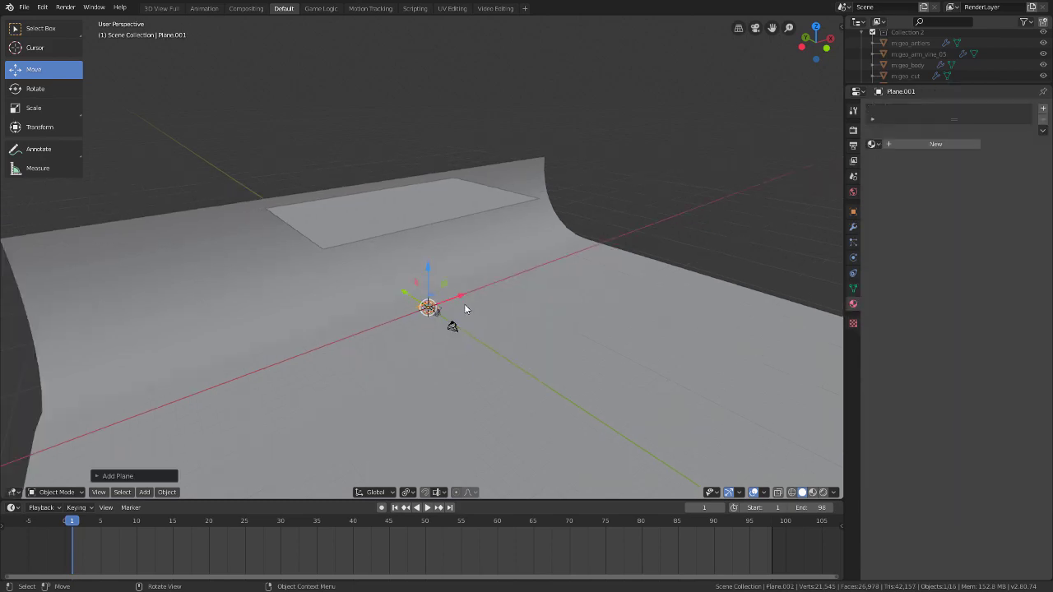
{"action": "left_click_drag", "start_coordinate": [459, 297], "coordinate": [627, 257]}
{"action": "middle_click_drag", "start_coordinate": [627, 257], "coordinate": [655, 285]}
- Scale the new plane up uniformly and rotate it about -90° around the global Y axis so it stands upright
{"action": "key", "text": "s"}
{"action": "left_click", "coordinate": [673, 415]}
{"action": "key", "text": "r"}
{"action": "key", "text": "y"}
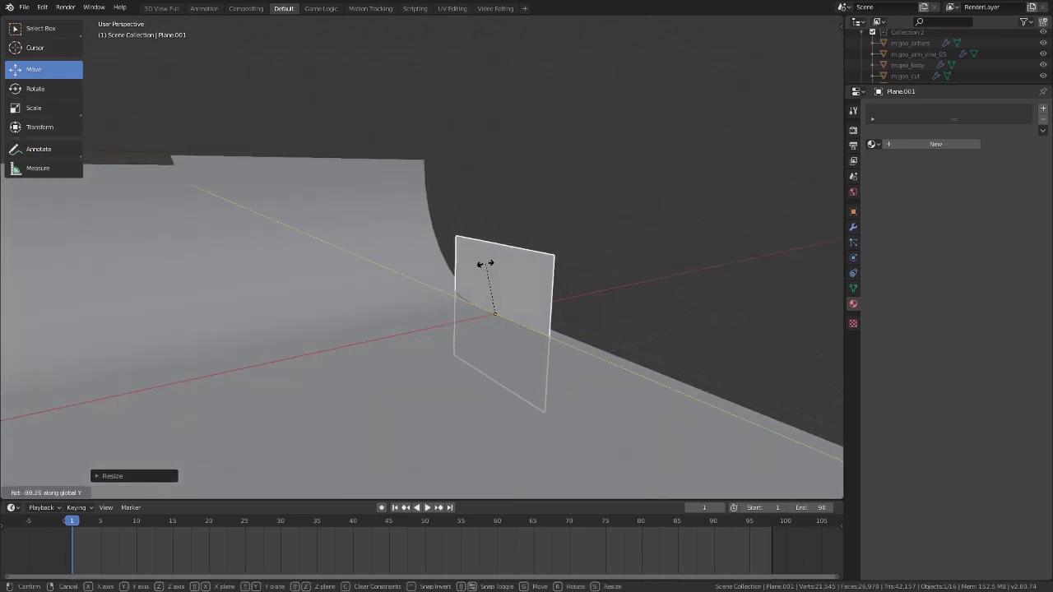
{"action": "left_click", "coordinate": [486, 264]}
- Stretch the upright side plane along the global Y axis by a factor of about 1.36
{"action": "middle_click_drag", "start_coordinate": [485, 264], "coordinate": [458, 260]}
{"action": "key", "text": "s"}
{"action": "key", "text": "y"}
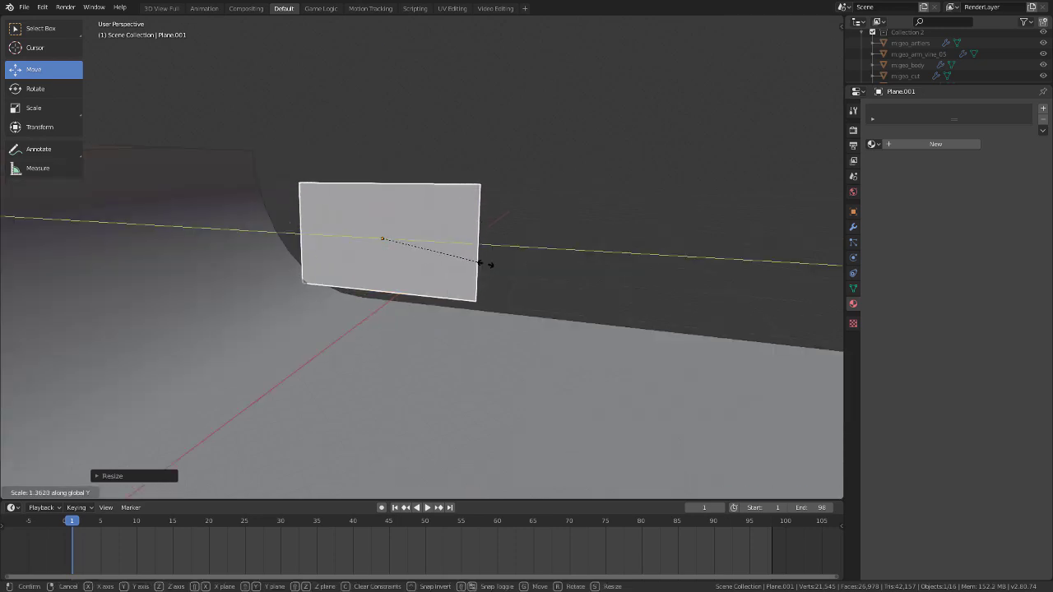
{"action": "left_click", "coordinate": [490, 264]}
- Give the upright side plane a new material with an Emission surface
{"action": "middle_click_drag", "start_coordinate": [381, 222], "coordinate": [600, 269]}
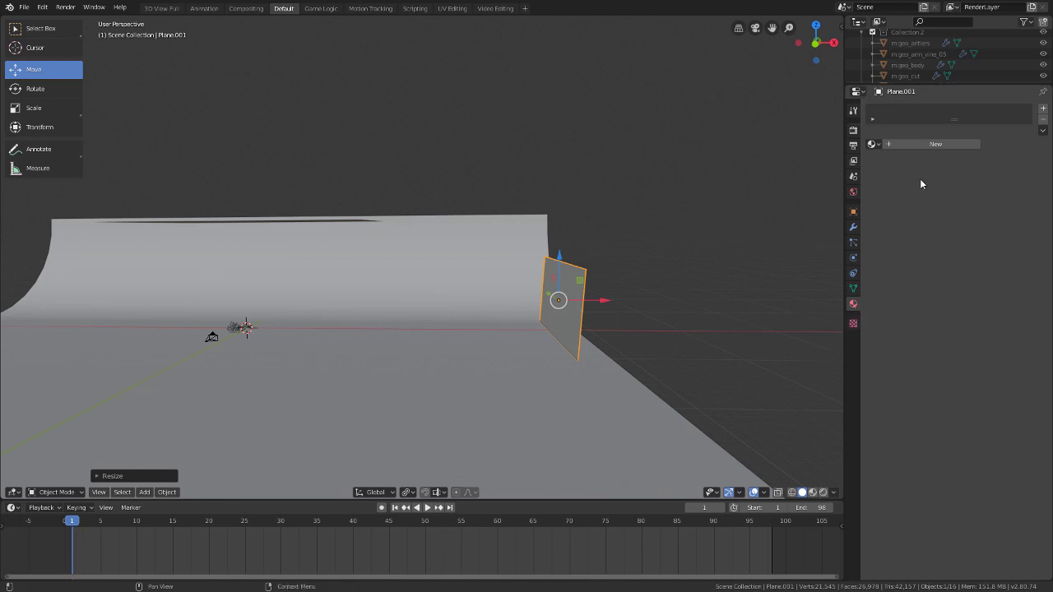
{"action": "left_click", "coordinate": [930, 145]}
{"action": "left_click", "coordinate": [1020, 191]}
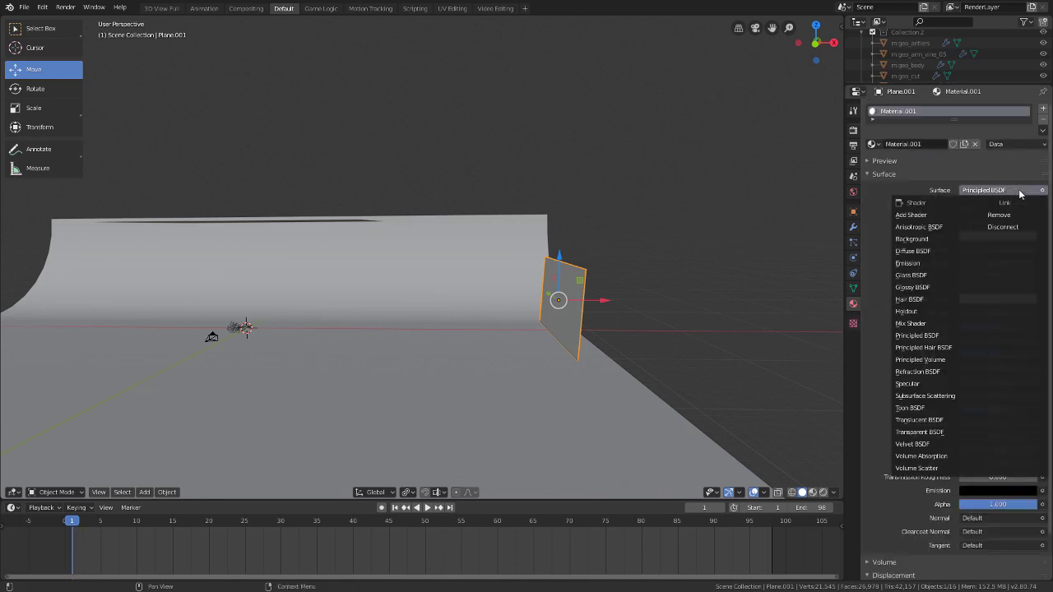
{"action": "left_click", "coordinate": [913, 263]}
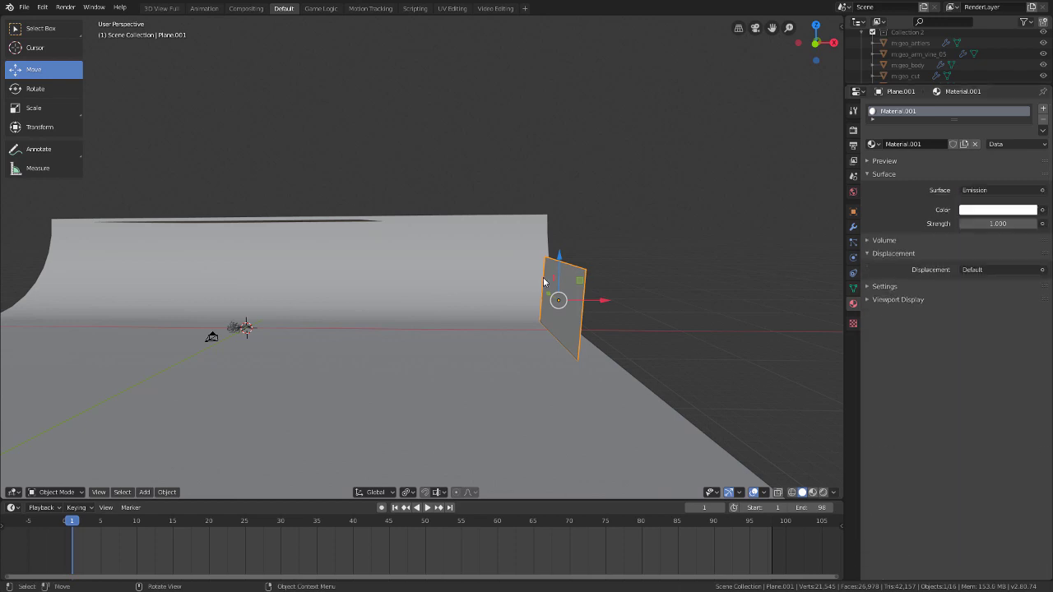
- Set the side plane's emission color to a pale warm yellow and its strength to 15
{"action": "middle_click_drag", "start_coordinate": [543, 282], "coordinate": [811, 237]}
{"action": "left_click", "coordinate": [968, 213]}
{"action": "left_click_drag", "start_coordinate": [982, 99], "coordinate": [975, 100]}
{"action": "left_click", "coordinate": [996, 223]}
{"action": "key", "text": "ctrl+a"}
{"action": "type", "text": "15"}
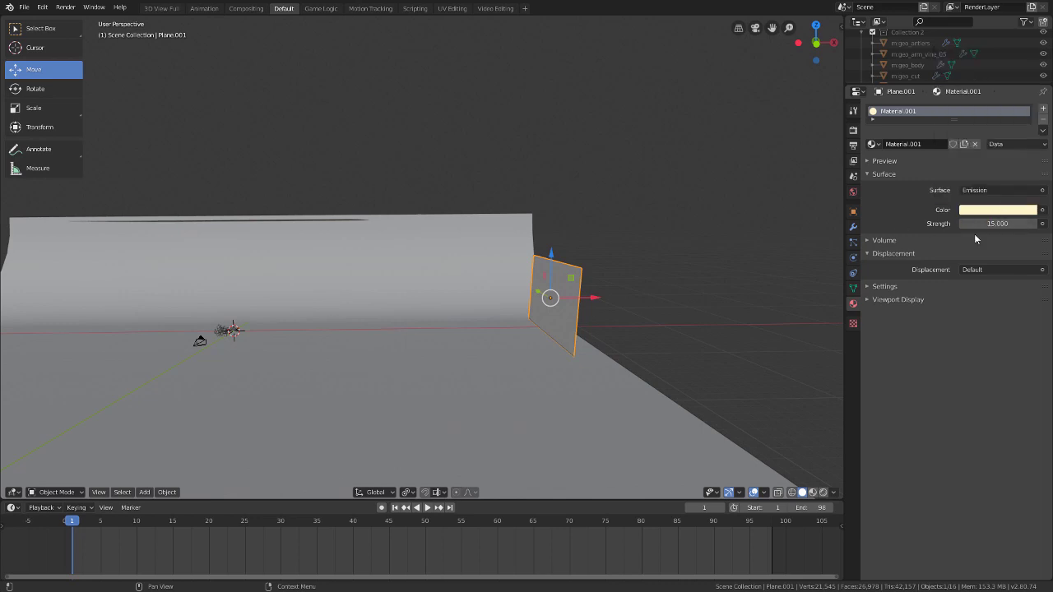
- Render the image with the warm side light in place
{"action": "middle_click_drag", "start_coordinate": [470, 325], "coordinate": [596, 208]}
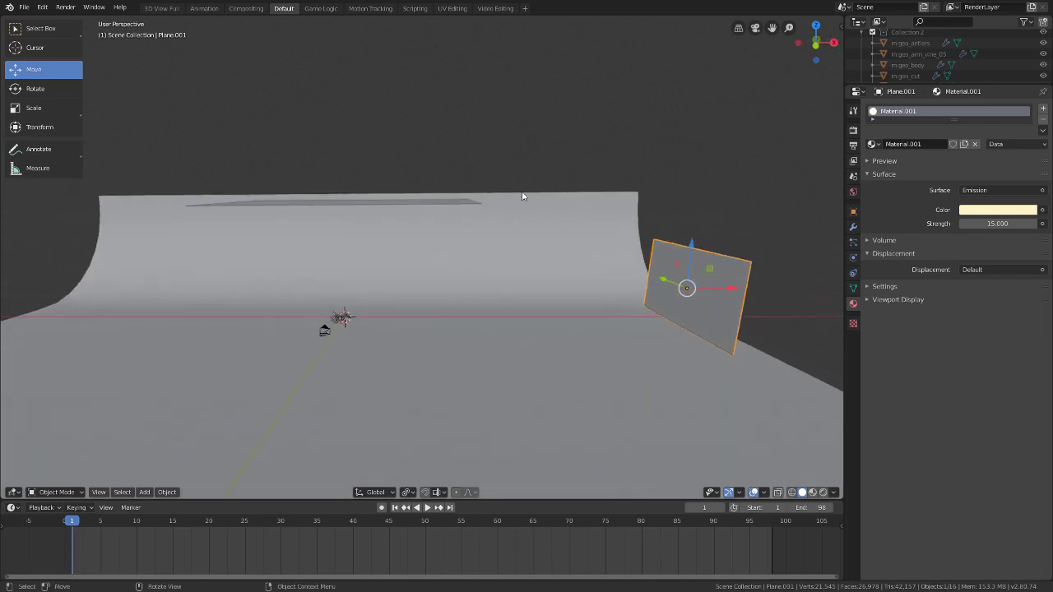
{"action": "left_click", "coordinate": [65, 8]}
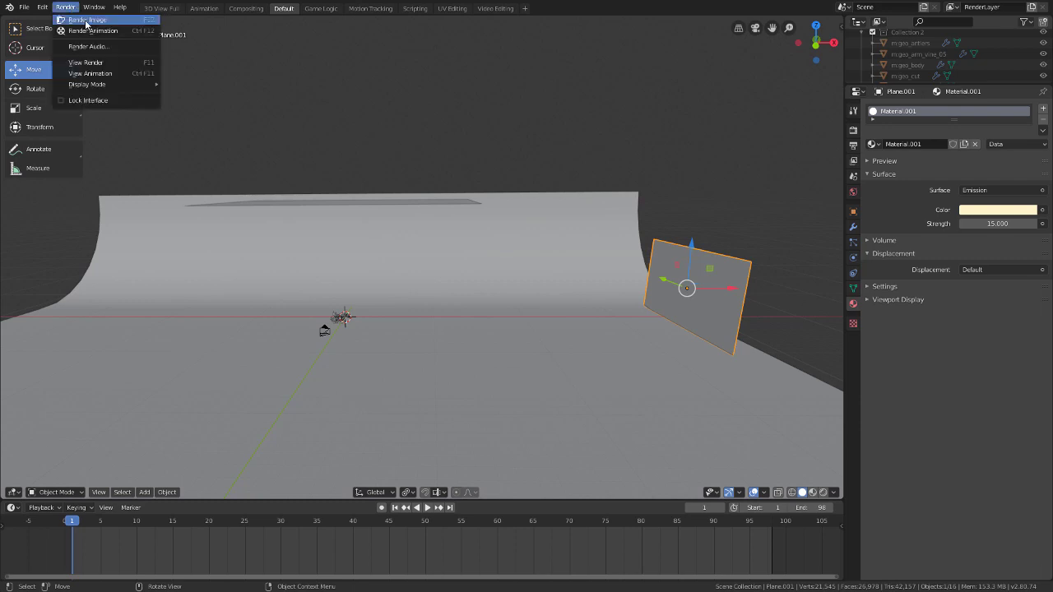
{"action": "left_click", "coordinate": [85, 20]}
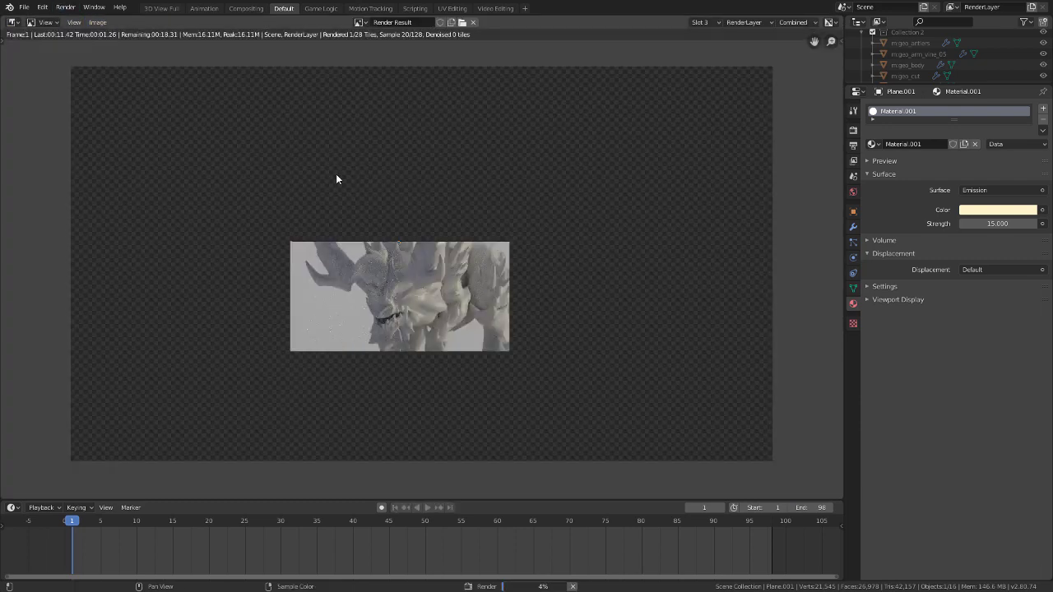
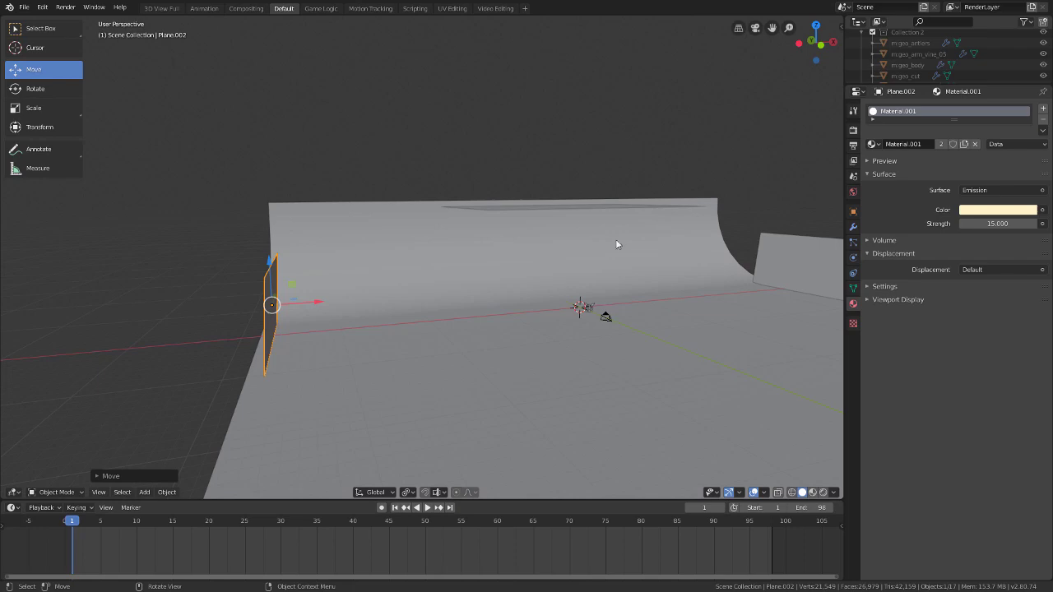
- Examine the side plane and its copy across the backdrop, selecting each to compare their placement and materials
{"action": "middle_click_drag", "start_coordinate": [301, 309], "coordinate": [431, 294]}
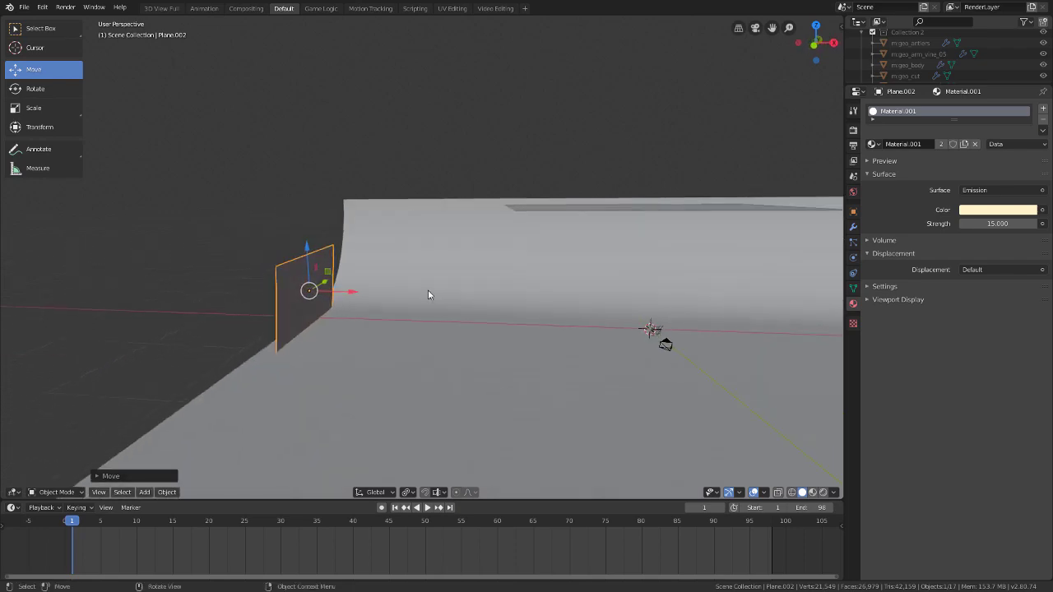
{"action": "scroll", "coordinate": [430, 298], "scroll_direction": "up", "scroll_amount": 2}
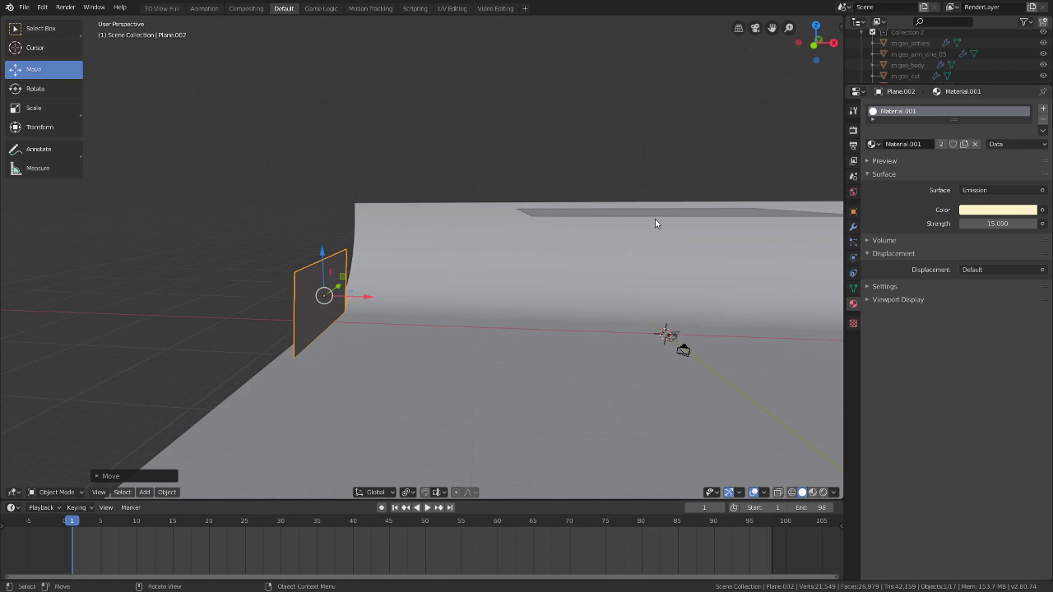
{"action": "middle_click_drag", "start_coordinate": [387, 271], "coordinate": [758, 255]}
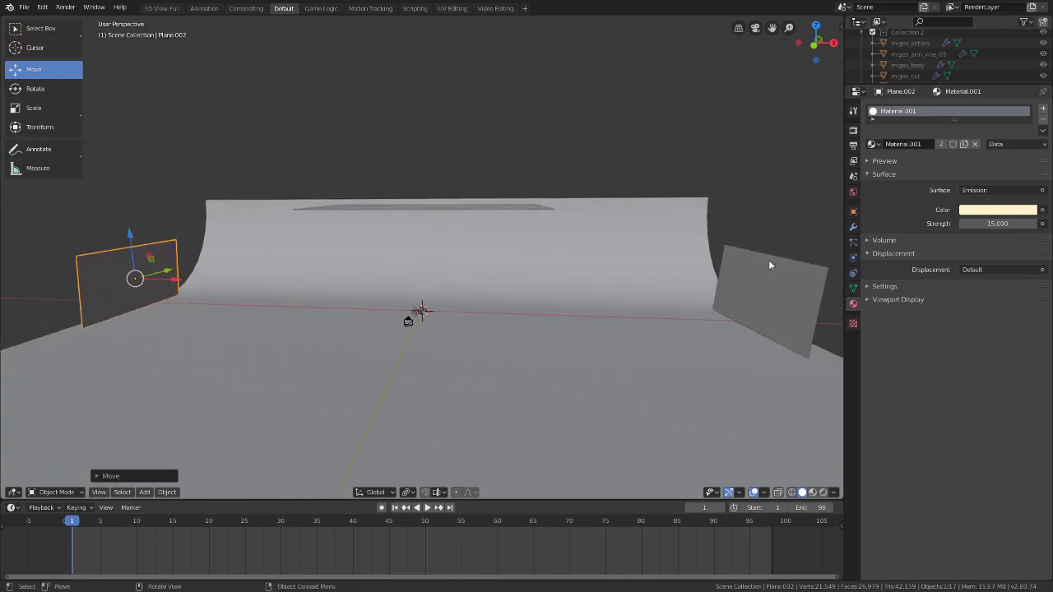
{"action": "left_click", "coordinate": [768, 262]}
{"action": "left_click", "coordinate": [148, 251]}
{"action": "left_click", "coordinate": [736, 260]}
{"action": "left_click", "coordinate": [78, 259]}
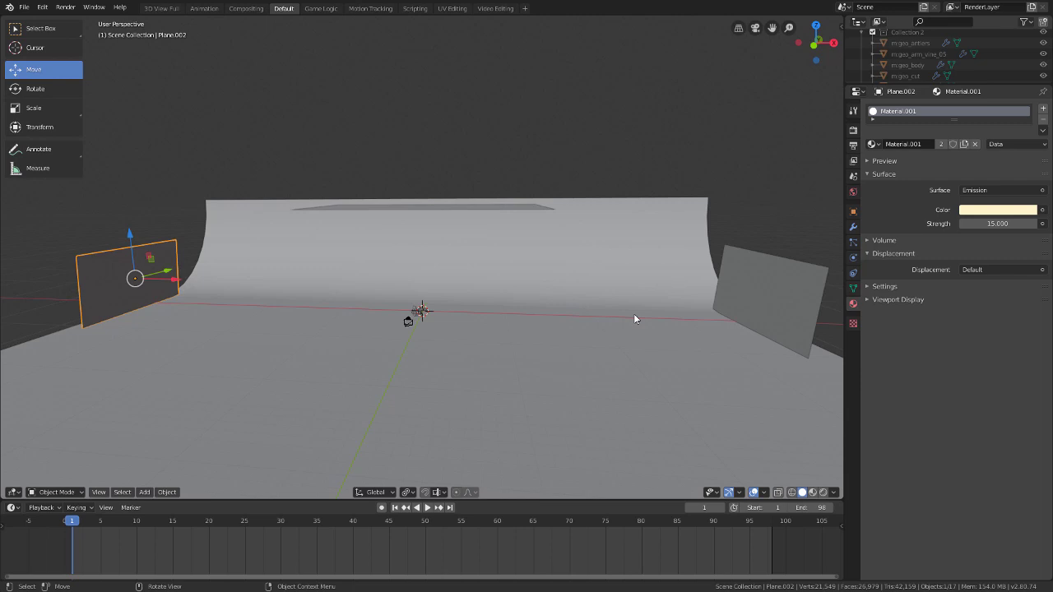
- Select the duplicate plane on the far side of the backdrop and copy its emission material
{"action": "middle_click_drag", "start_coordinate": [611, 322], "coordinate": [304, 246]}
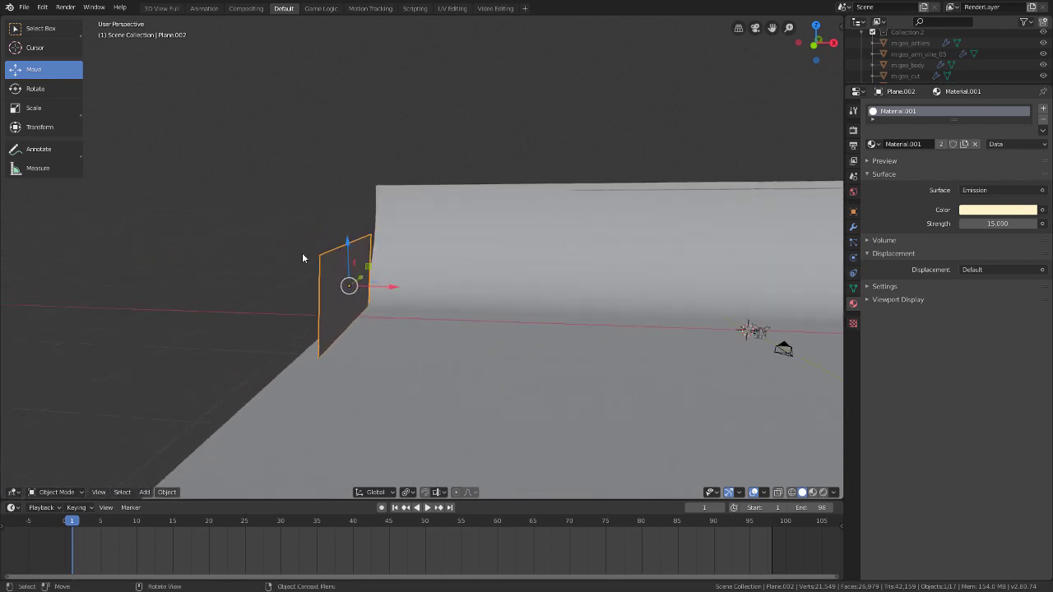
{"action": "left_click", "coordinate": [351, 255]}
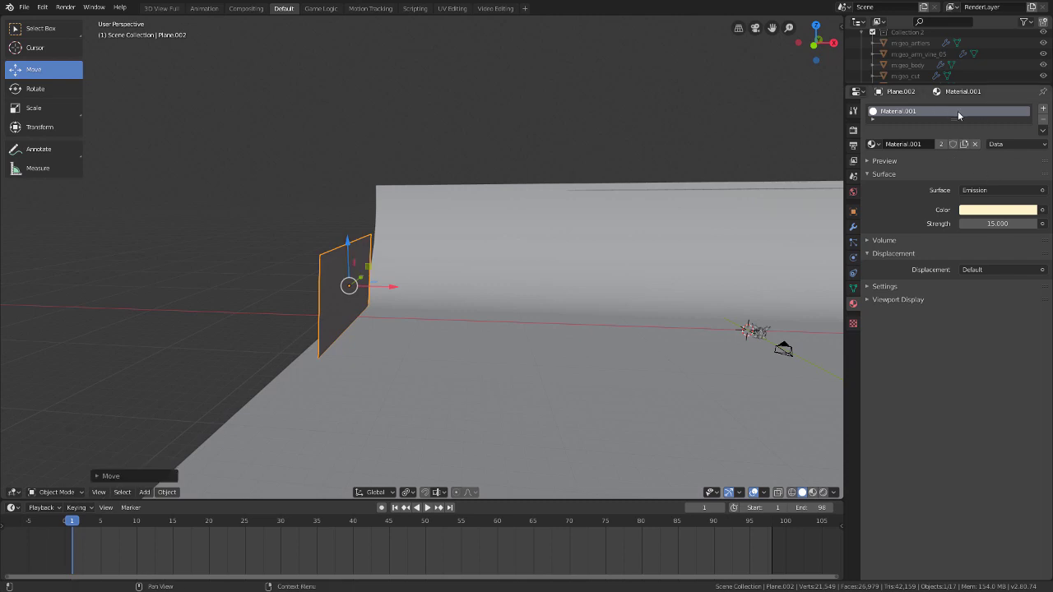
{"action": "left_click", "coordinate": [1043, 130]}
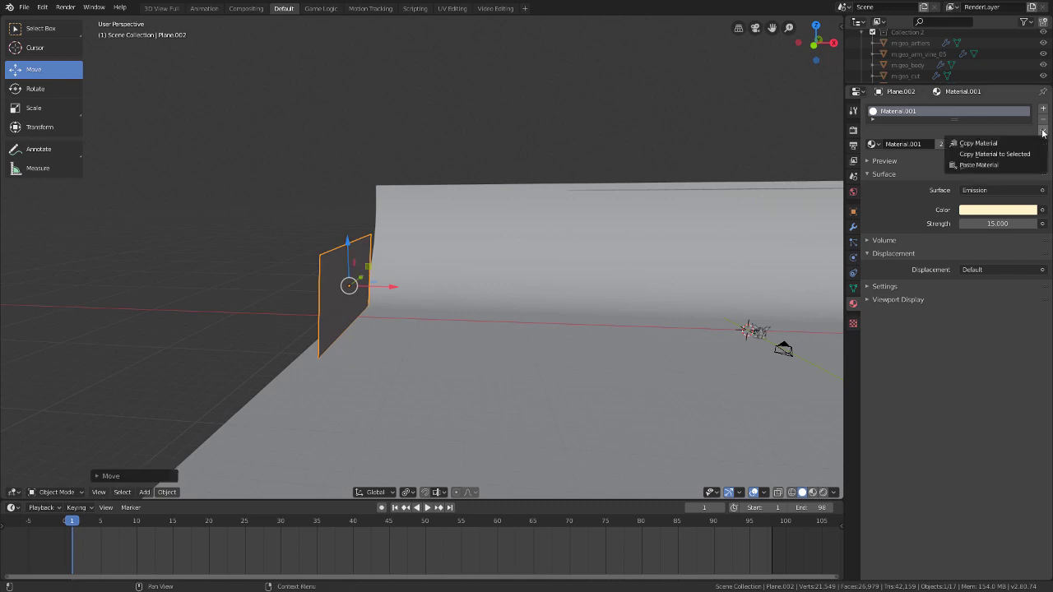
{"action": "left_click", "coordinate": [1003, 145]}
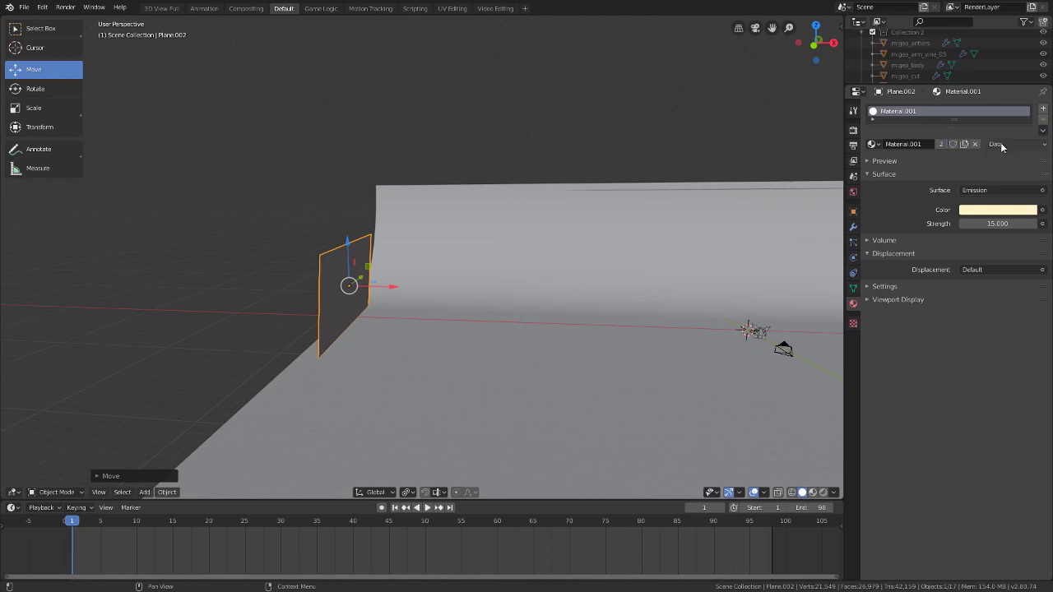
- Add a second slot with a new material to the duplicate plane and paste the copied emission settings into it
{"action": "left_click", "coordinate": [1044, 108]}
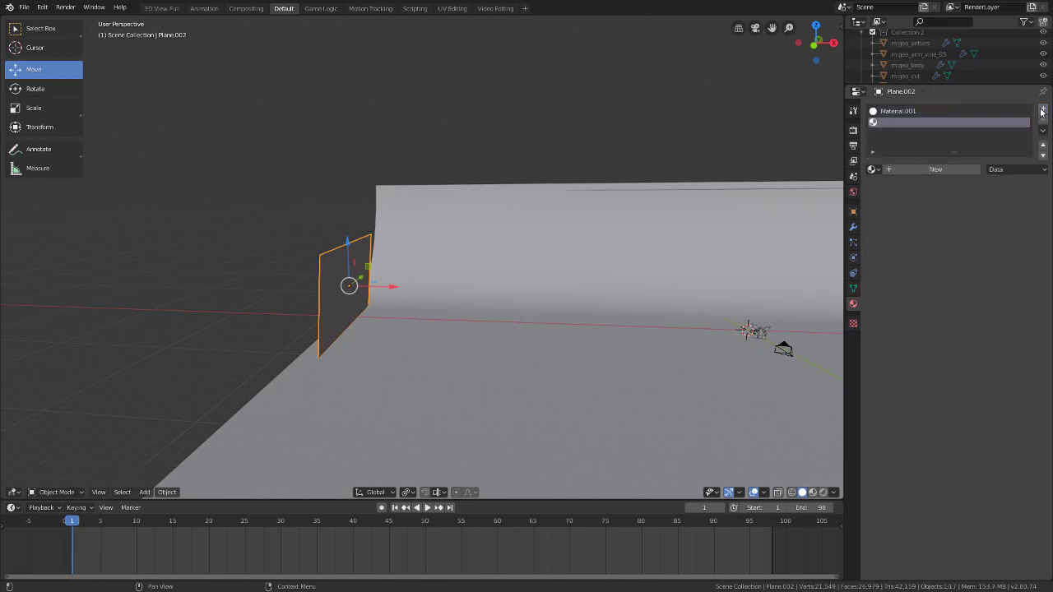
{"action": "left_click", "coordinate": [934, 167]}
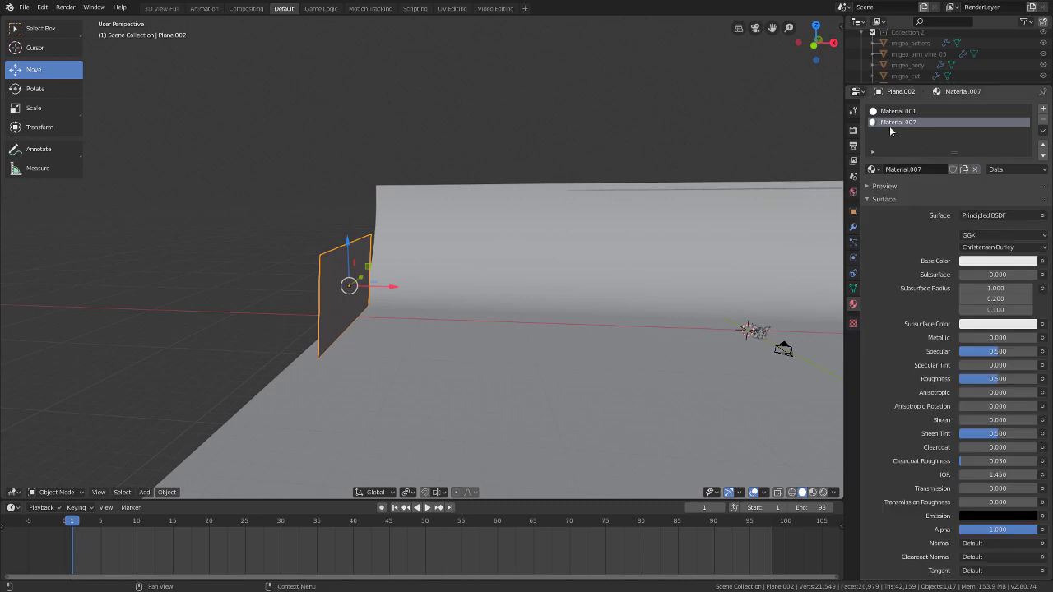
{"action": "left_click", "coordinate": [1043, 130]}
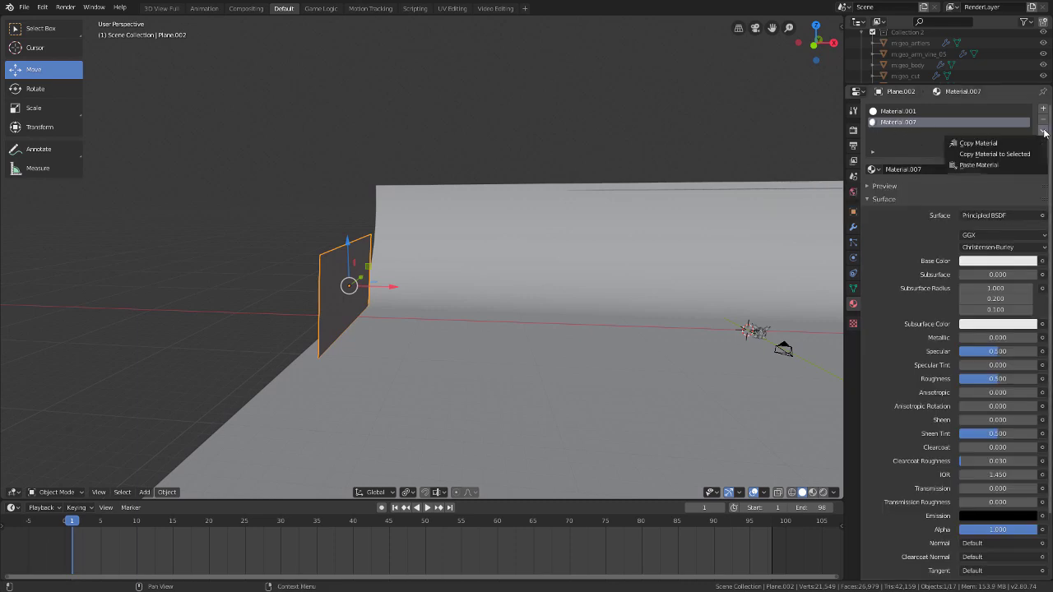
{"action": "left_click", "coordinate": [978, 165]}
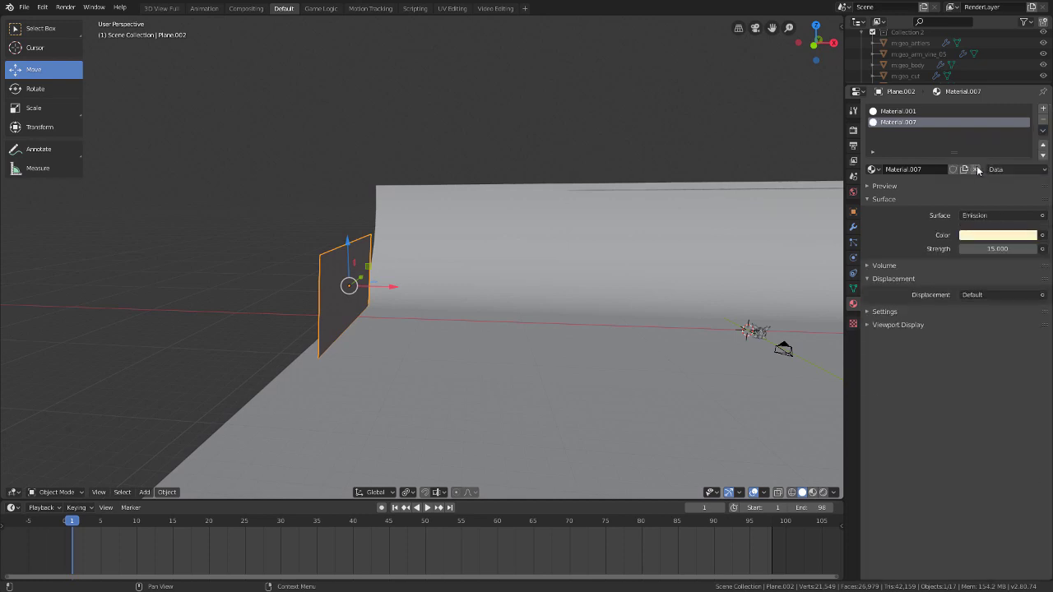
- Change the emission color of the duplicate plane's new material to light blue and render the image
{"action": "left_click", "coordinate": [1002, 239]}
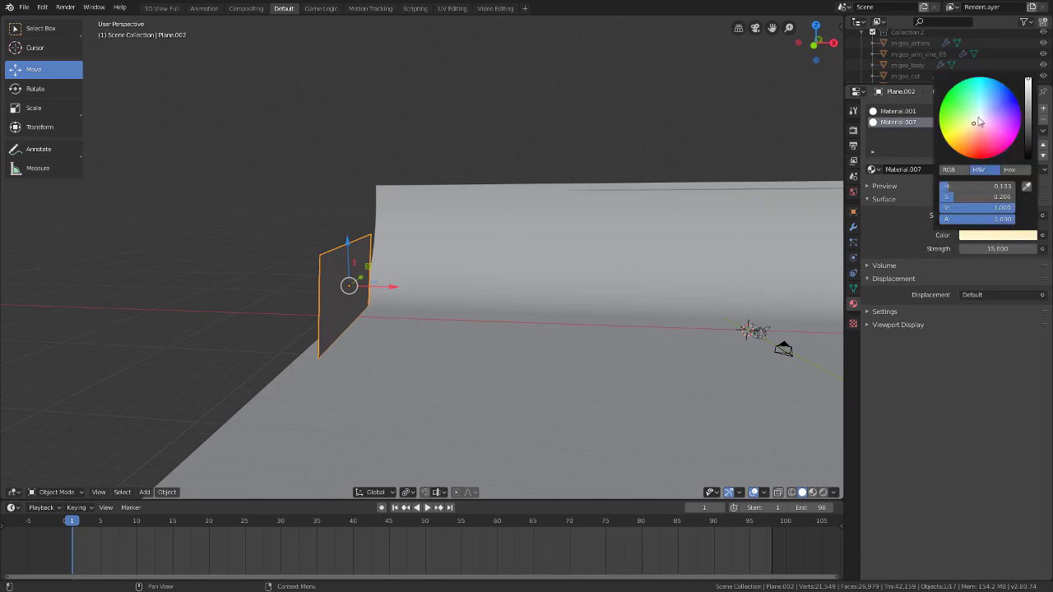
{"action": "left_click_drag", "start_coordinate": [983, 122], "coordinate": [988, 111]}
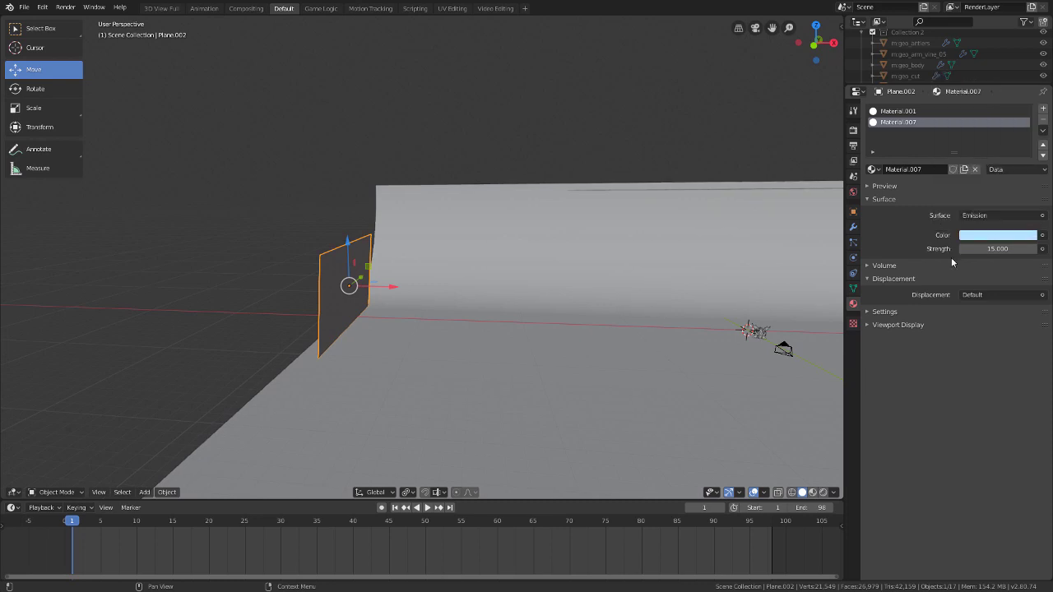
{"action": "middle_click_drag", "start_coordinate": [686, 266], "coordinate": [587, 236]}
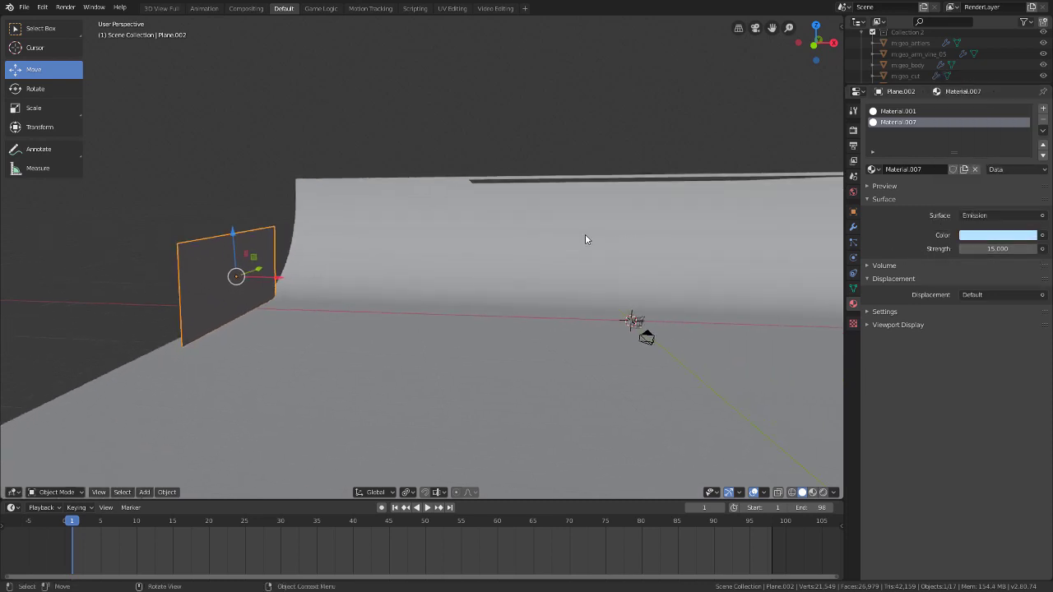
{"action": "left_click", "coordinate": [65, 7]}
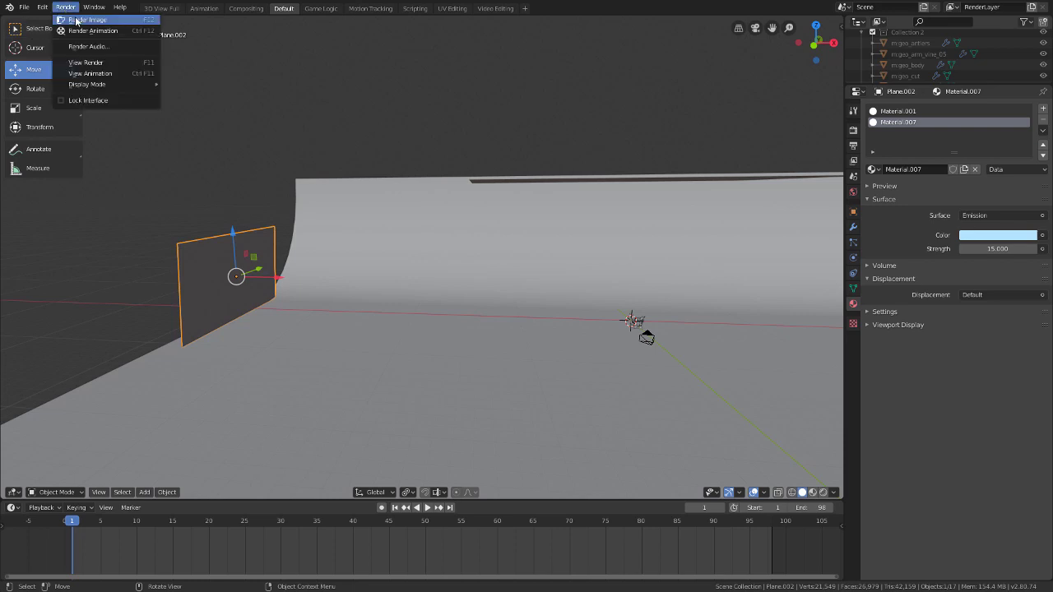
{"action": "left_click", "coordinate": [76, 22]}
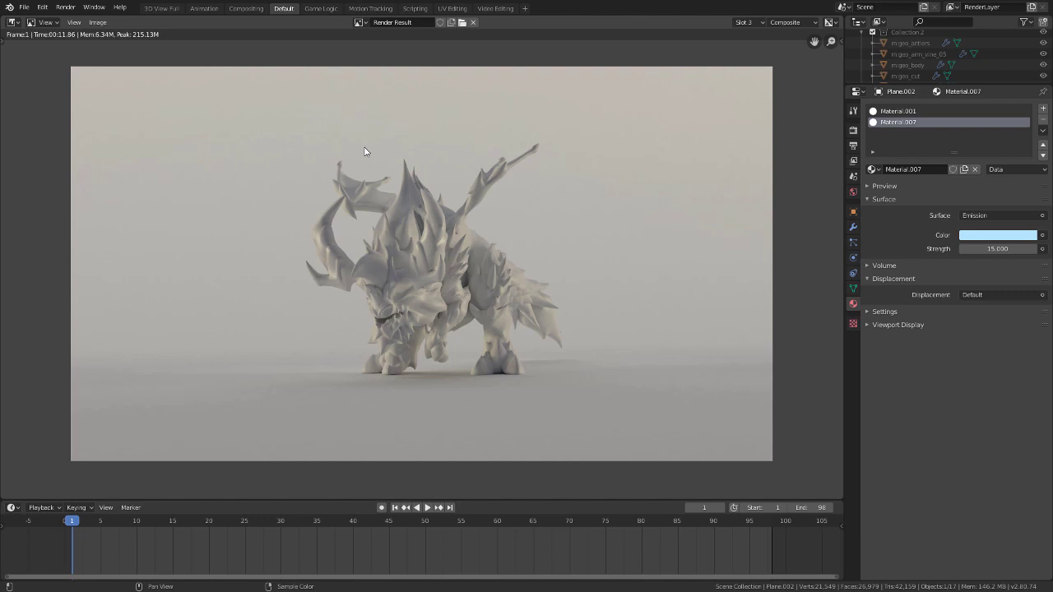
- Set the duplicate plane's second material to a deeper blue emission with strength 17 and render the image again
{"action": "left_click", "coordinate": [998, 235]}
{"action": "left_click_drag", "start_coordinate": [985, 107], "coordinate": [989, 106]}
{"action": "left_click", "coordinate": [1005, 248]}
{"action": "type", "text": "17"}
{"action": "key", "text": "Return"}
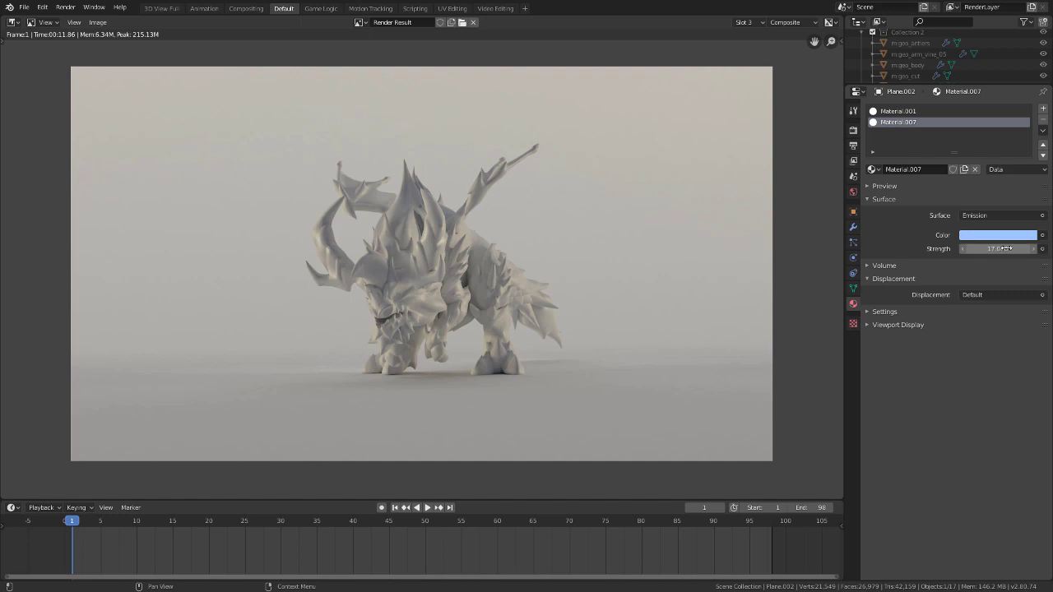
{"action": "left_click", "coordinate": [65, 6]}
{"action": "left_click", "coordinate": [86, 20]}
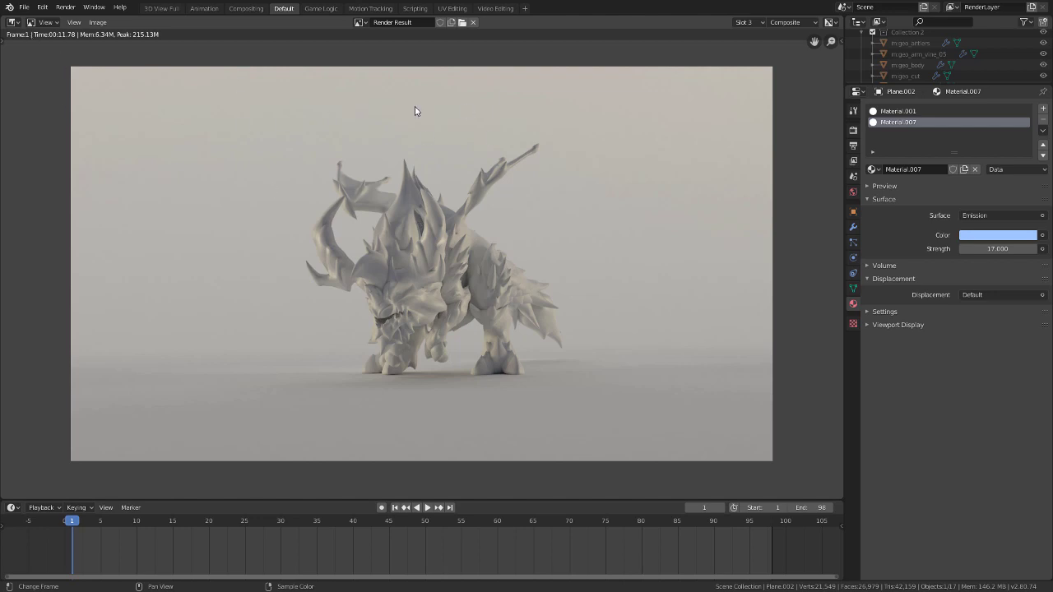
- Return to the 3D viewport, select the ground backdrop and give it a new material with a Diffuse BSDF surface
{"action": "left_click", "coordinate": [16, 27]}
{"action": "left_click", "coordinate": [45, 67]}
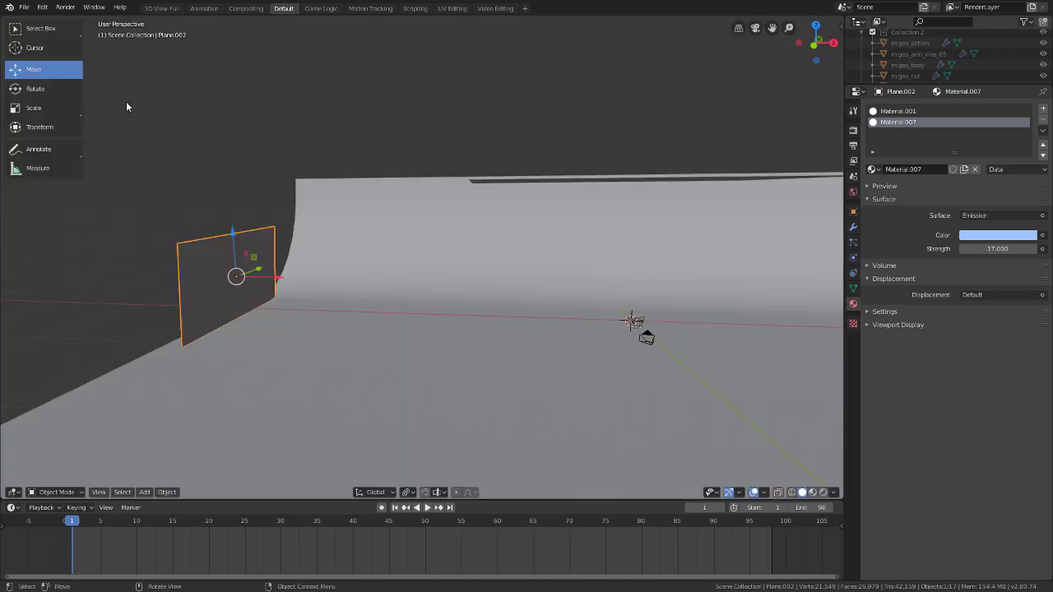
{"action": "left_click", "coordinate": [463, 222]}
{"action": "middle_click_drag", "start_coordinate": [518, 238], "coordinate": [541, 236]}
{"action": "middle_click_drag", "start_coordinate": [705, 228], "coordinate": [542, 221]}
{"action": "left_click", "coordinate": [938, 145]}
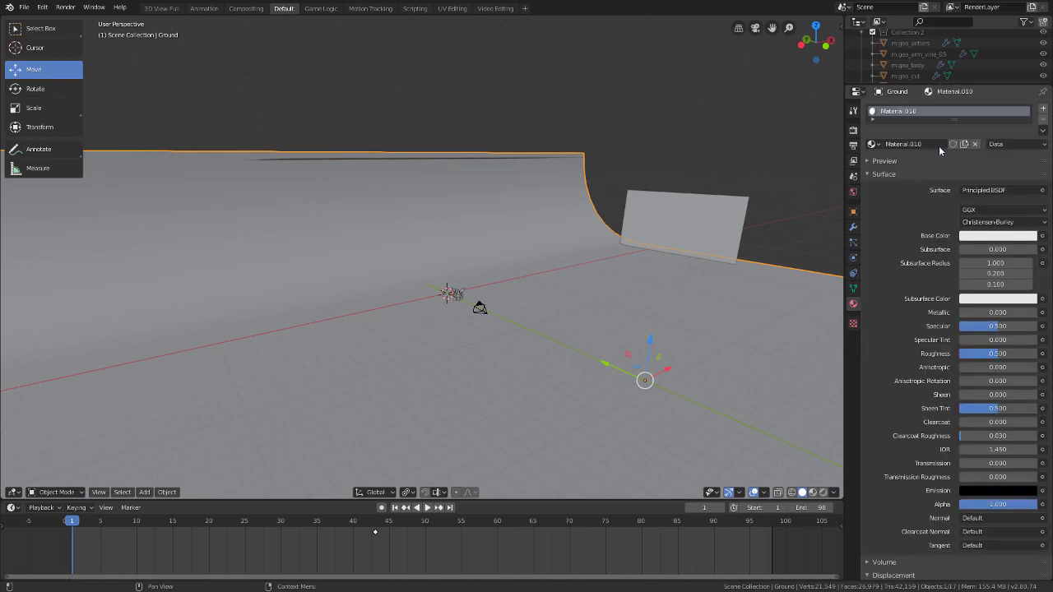
{"action": "left_click", "coordinate": [984, 190]}
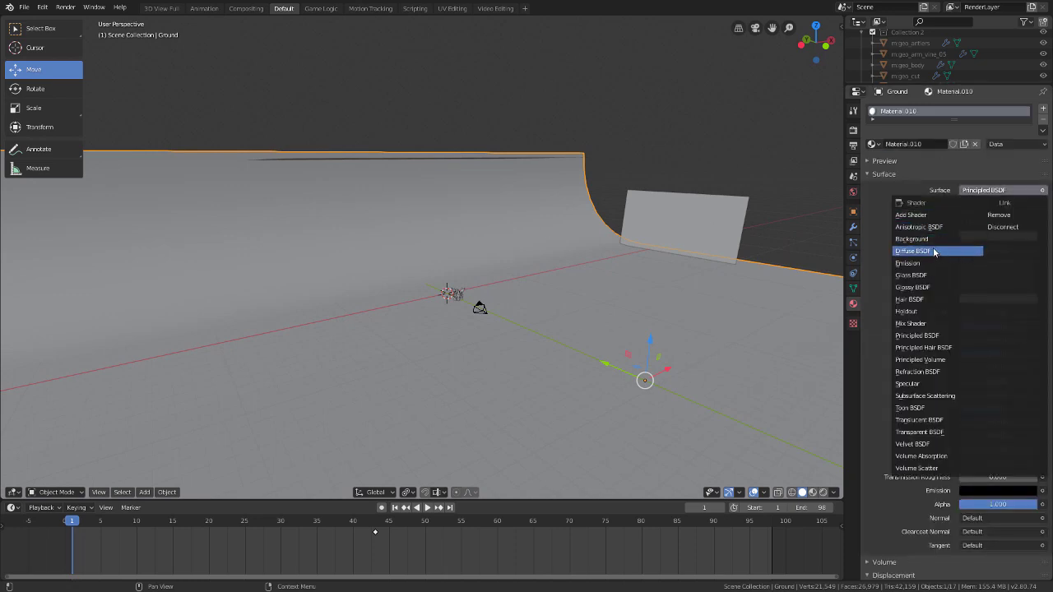
{"action": "left_click", "coordinate": [933, 250]}
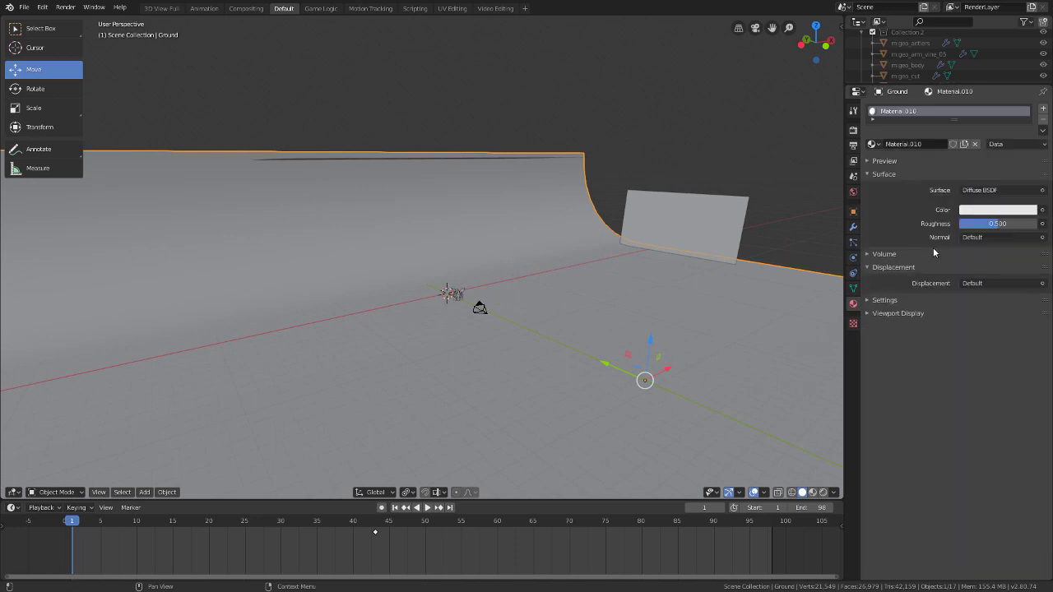
- Set the backdrop material's color to dark greyish blue and its roughness to 0, and render the image
{"action": "middle_click_drag", "start_coordinate": [743, 232], "coordinate": [644, 234]}
{"action": "left_click", "coordinate": [998, 209]}
{"action": "left_click_drag", "start_coordinate": [981, 92], "coordinate": [991, 85]}
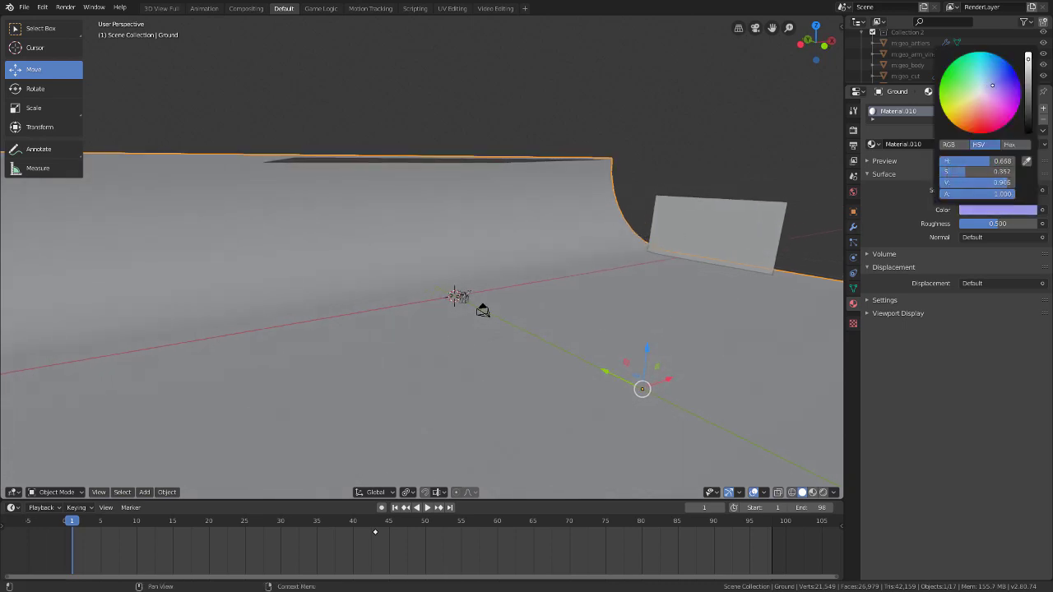
{"action": "left_click", "coordinate": [1028, 95]}
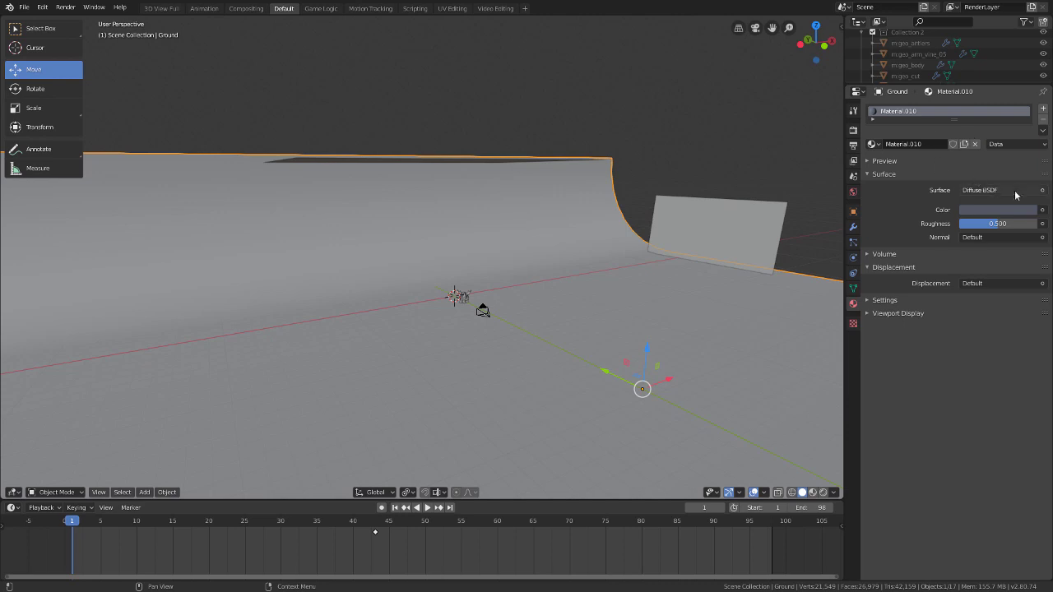
{"action": "left_click_drag", "start_coordinate": [1011, 224], "coordinate": [969, 222]}
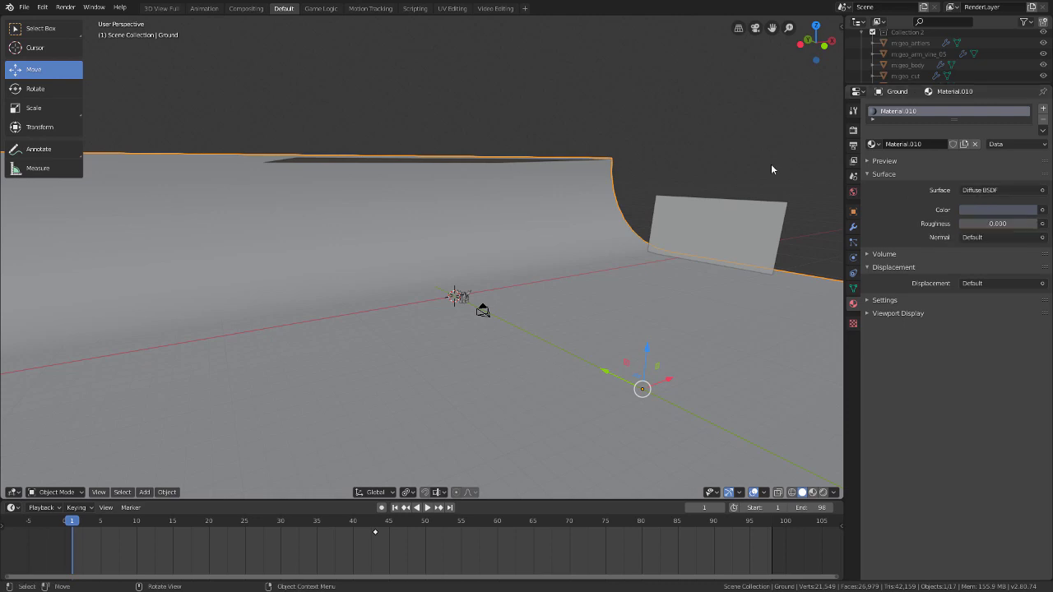
{"action": "left_click", "coordinate": [65, 8]}
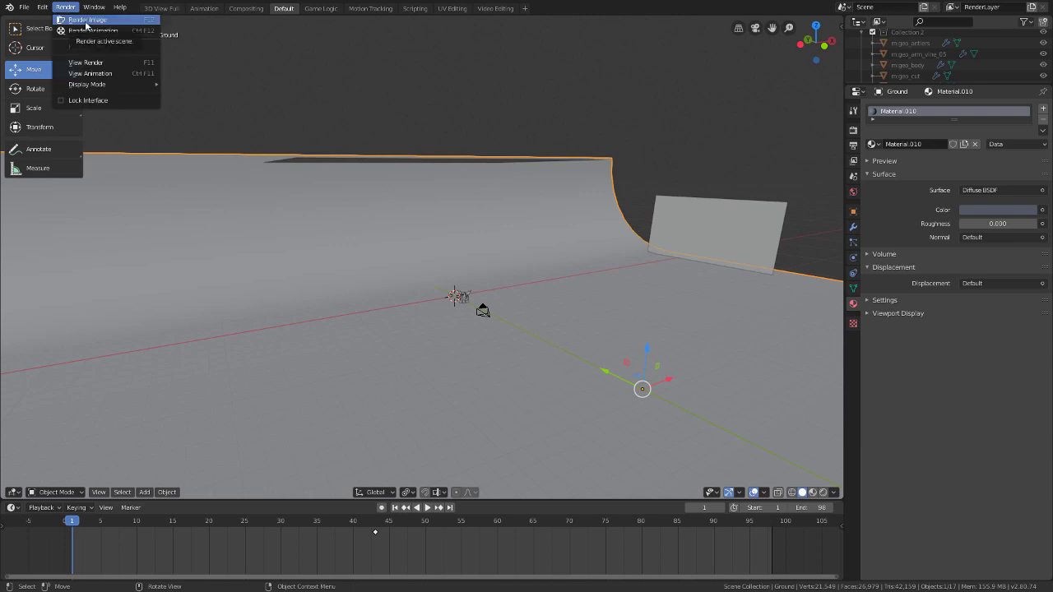
{"action": "left_click", "coordinate": [86, 20]}
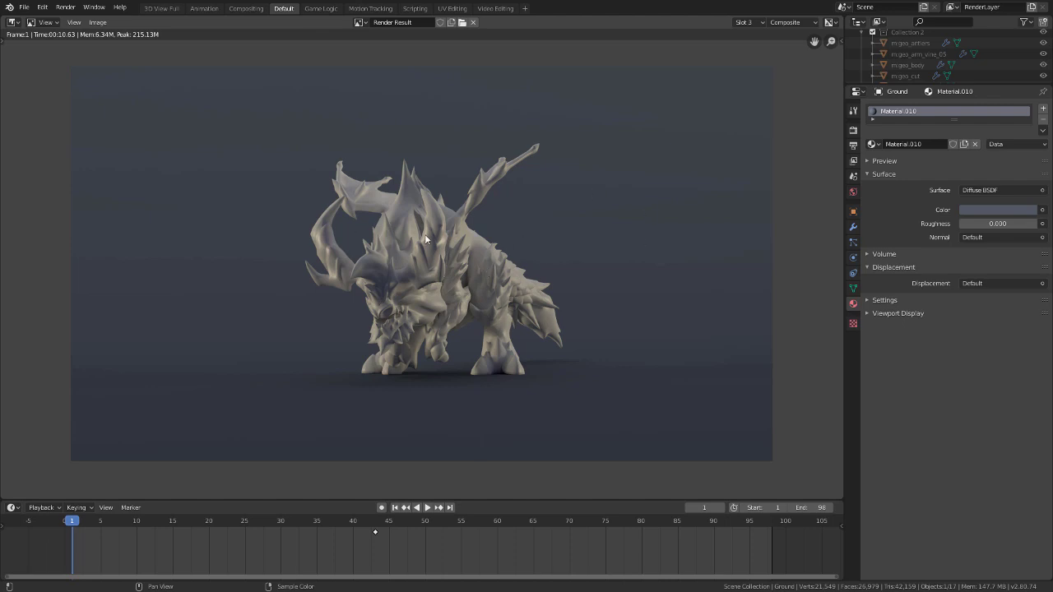
- Set the Cycles render samples to 400 and render the image again
{"action": "left_click", "coordinate": [853, 132]}
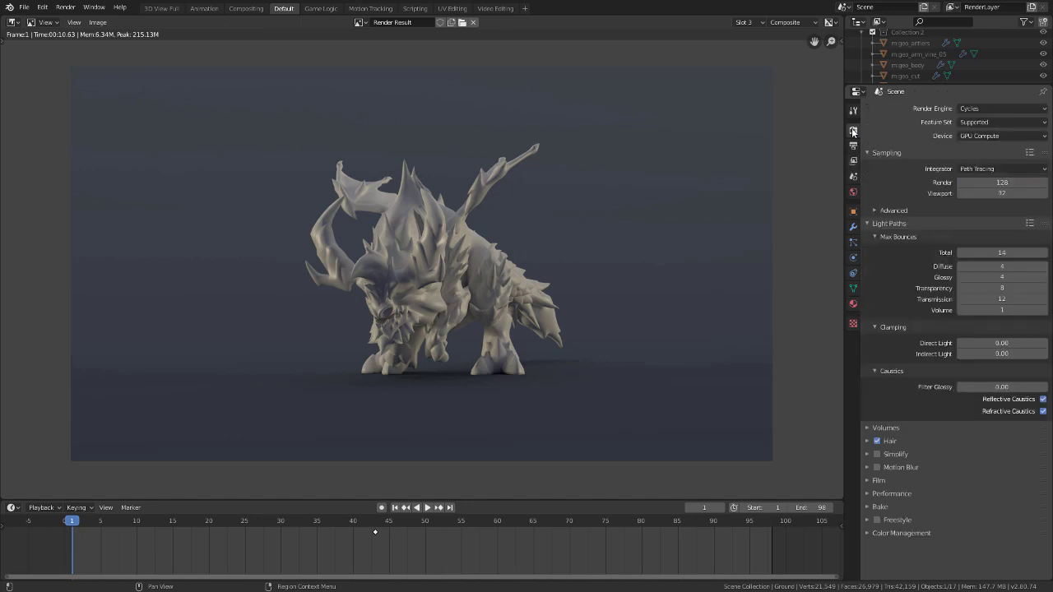
{"action": "left_click", "coordinate": [1001, 182]}
{"action": "type", "text": "400"}
{"action": "key", "text": "Return"}
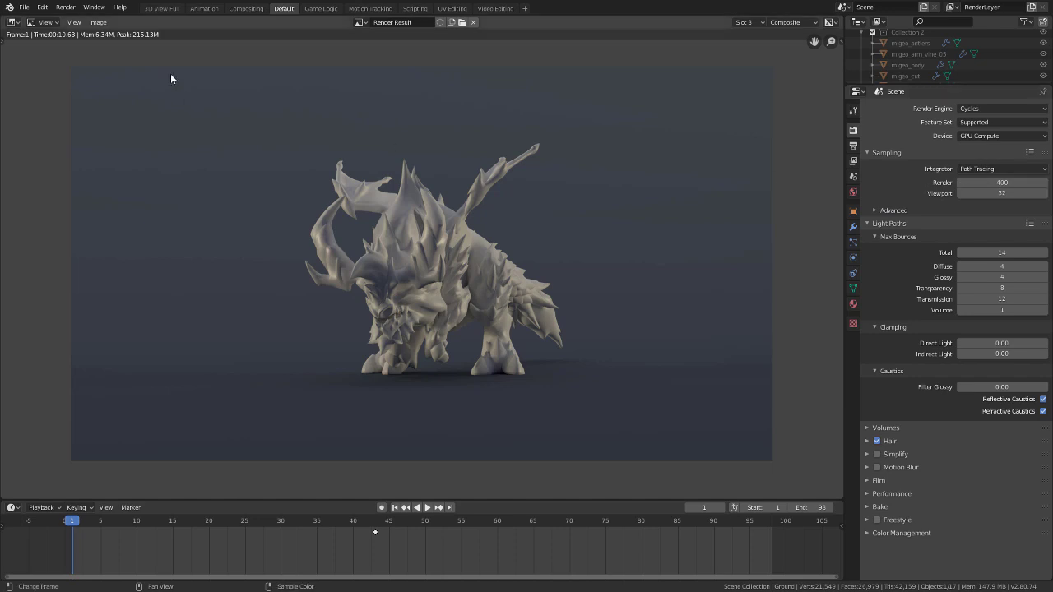
{"action": "left_click", "coordinate": [68, 8]}
{"action": "left_click", "coordinate": [87, 20]}
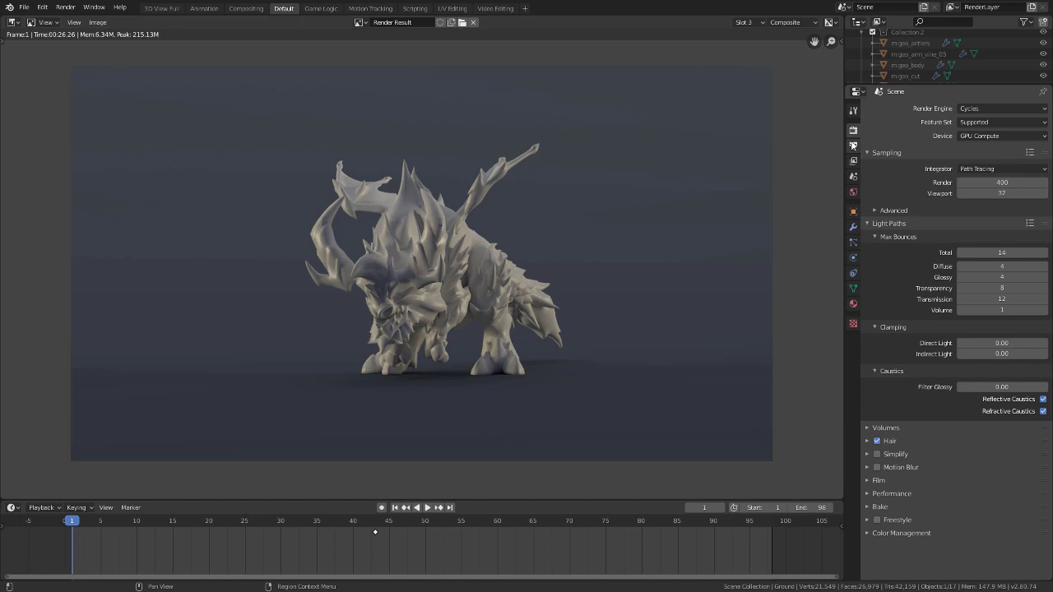
- Set the output path to E:\Training\Animation Reel Rendering\Renders\ with PNG file format and start rendering the animation
{"action": "left_click", "coordinate": [853, 145]}
{"action": "type", "text": "E:\\Training\\Animation Reel Rendering\\Renders\\"}
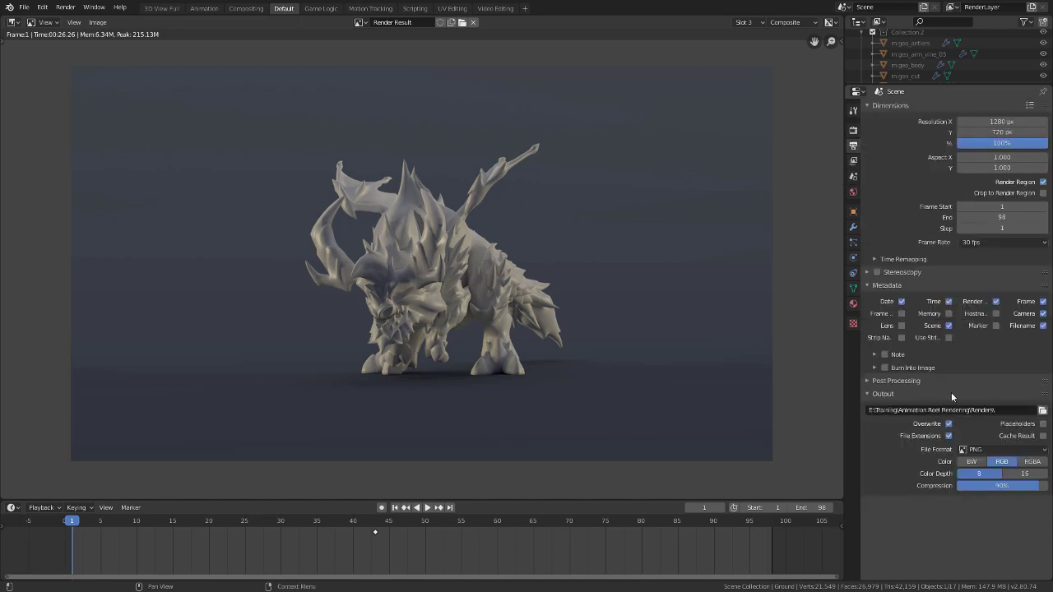
{"action": "left_click", "coordinate": [1046, 451]}
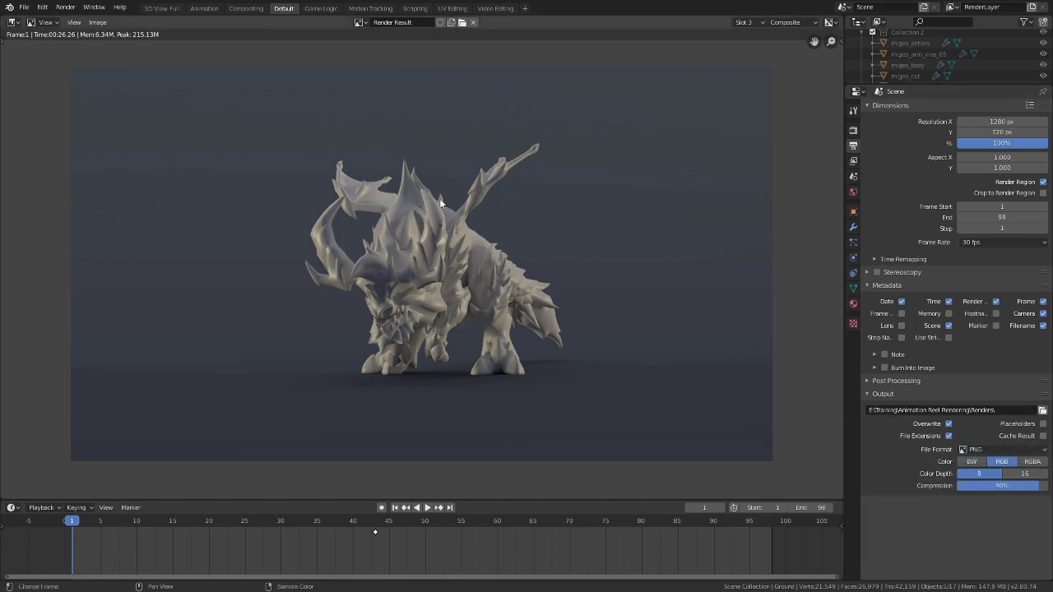
{"action": "left_click", "coordinate": [65, 7]}
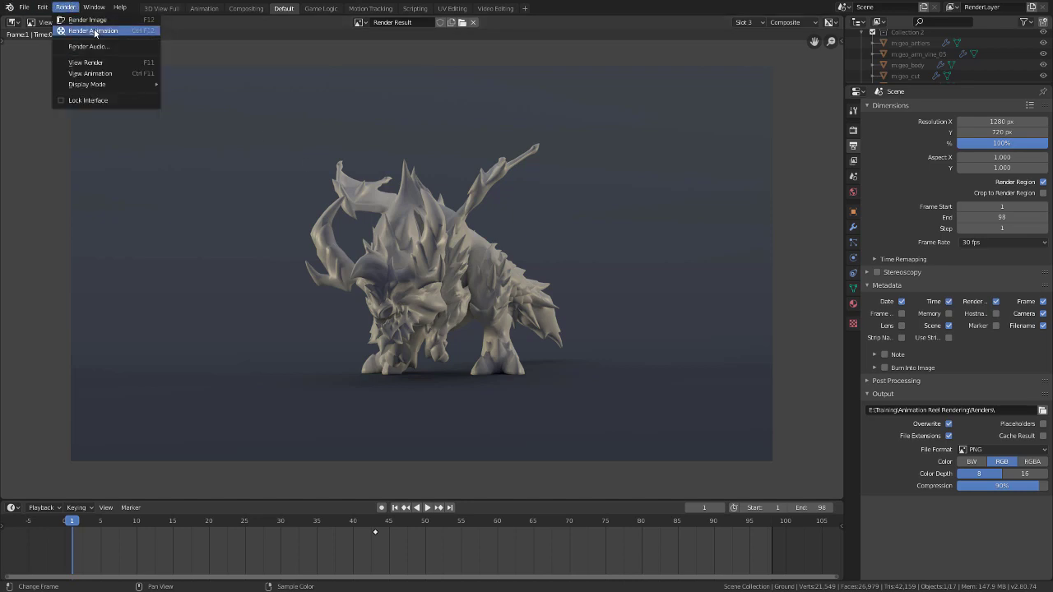